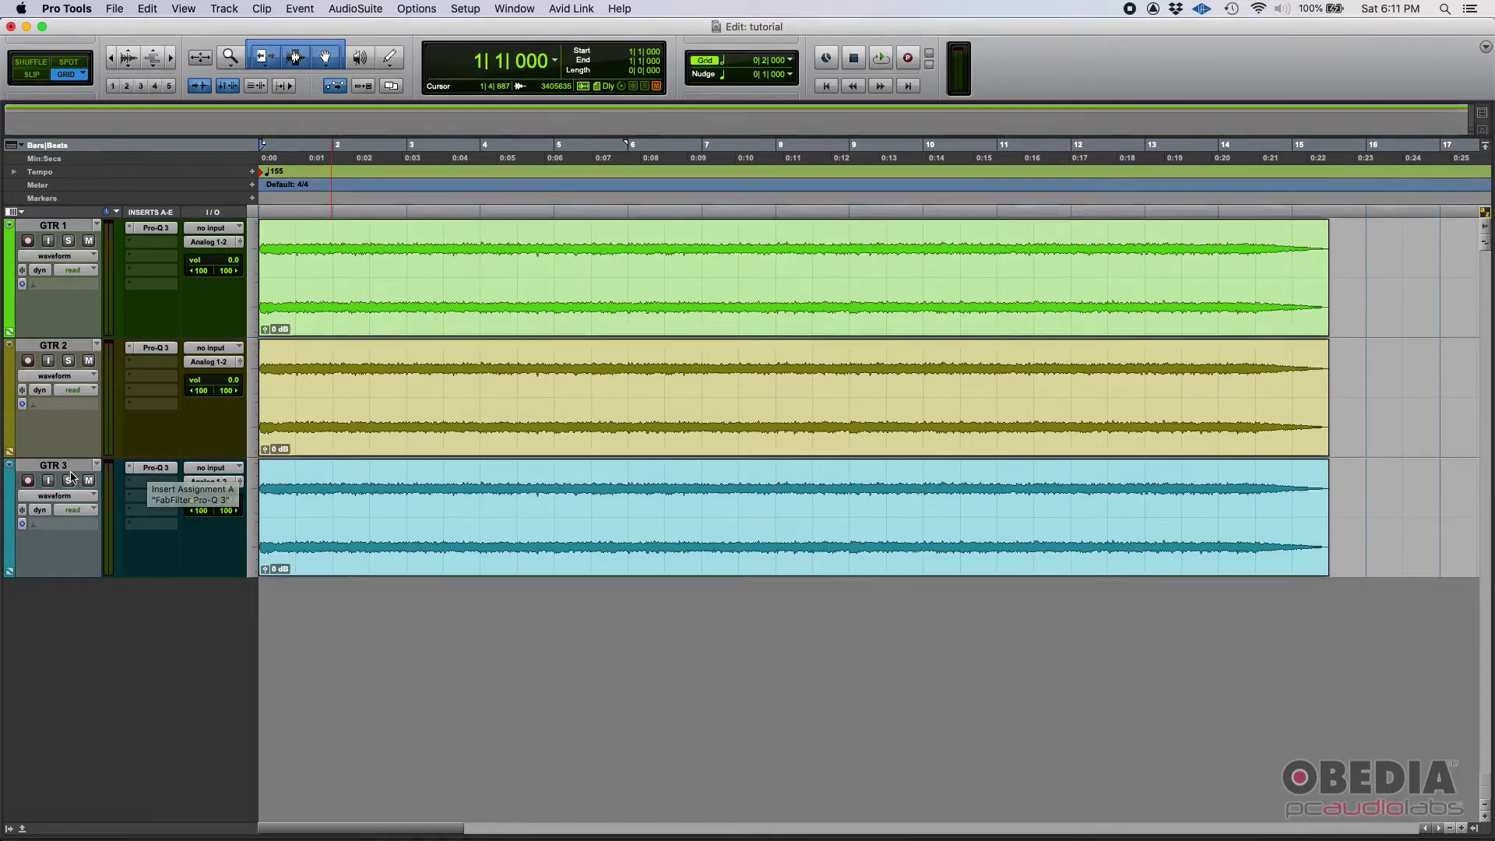
Open GTR 3's Pro-Q 3 editor, solo the track, and play briefly to hear the EQ
click(56, 466)
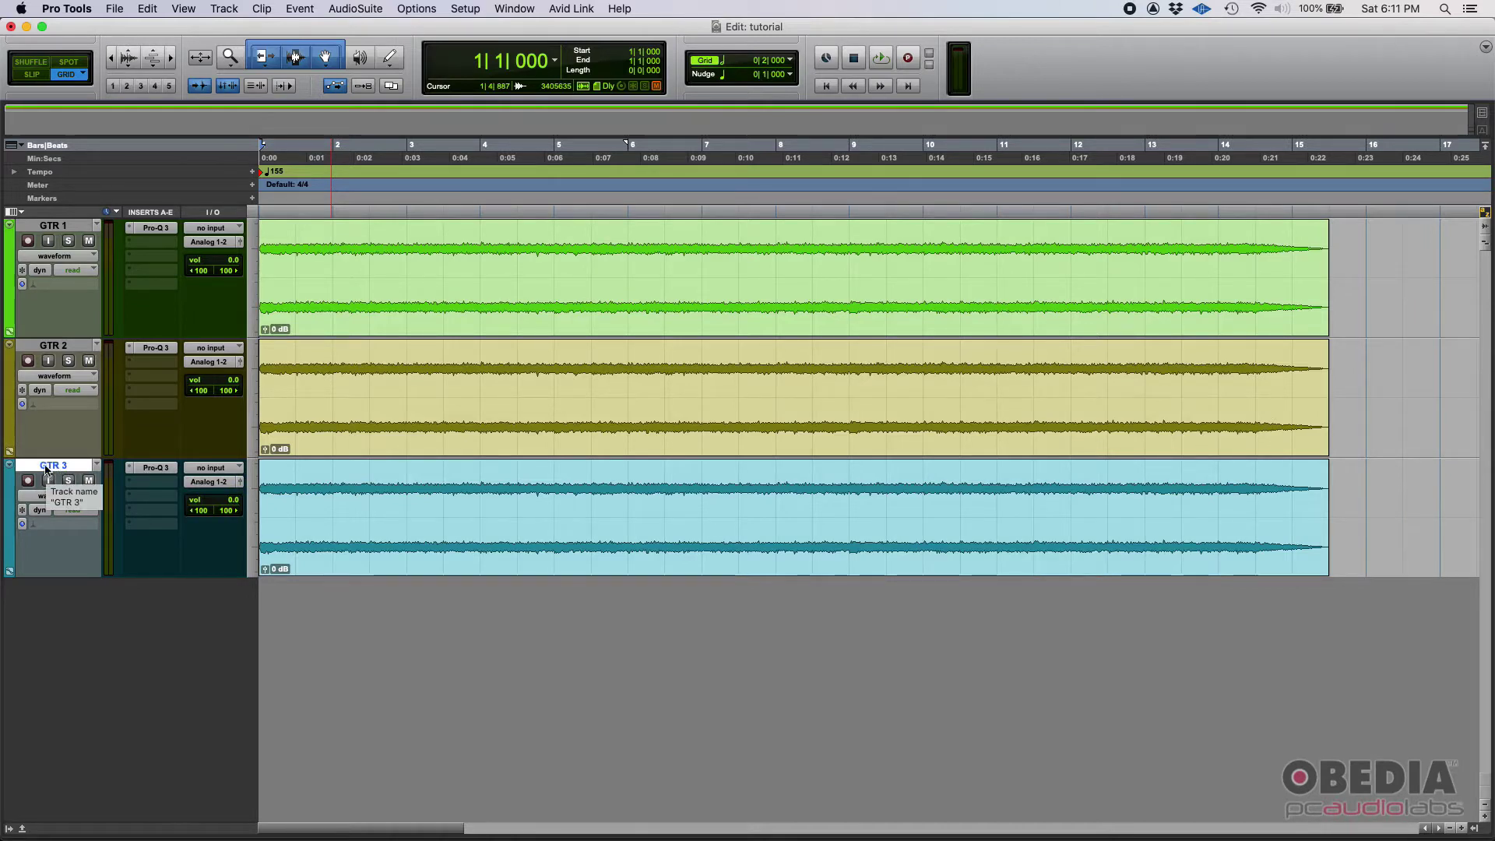
click(153, 468)
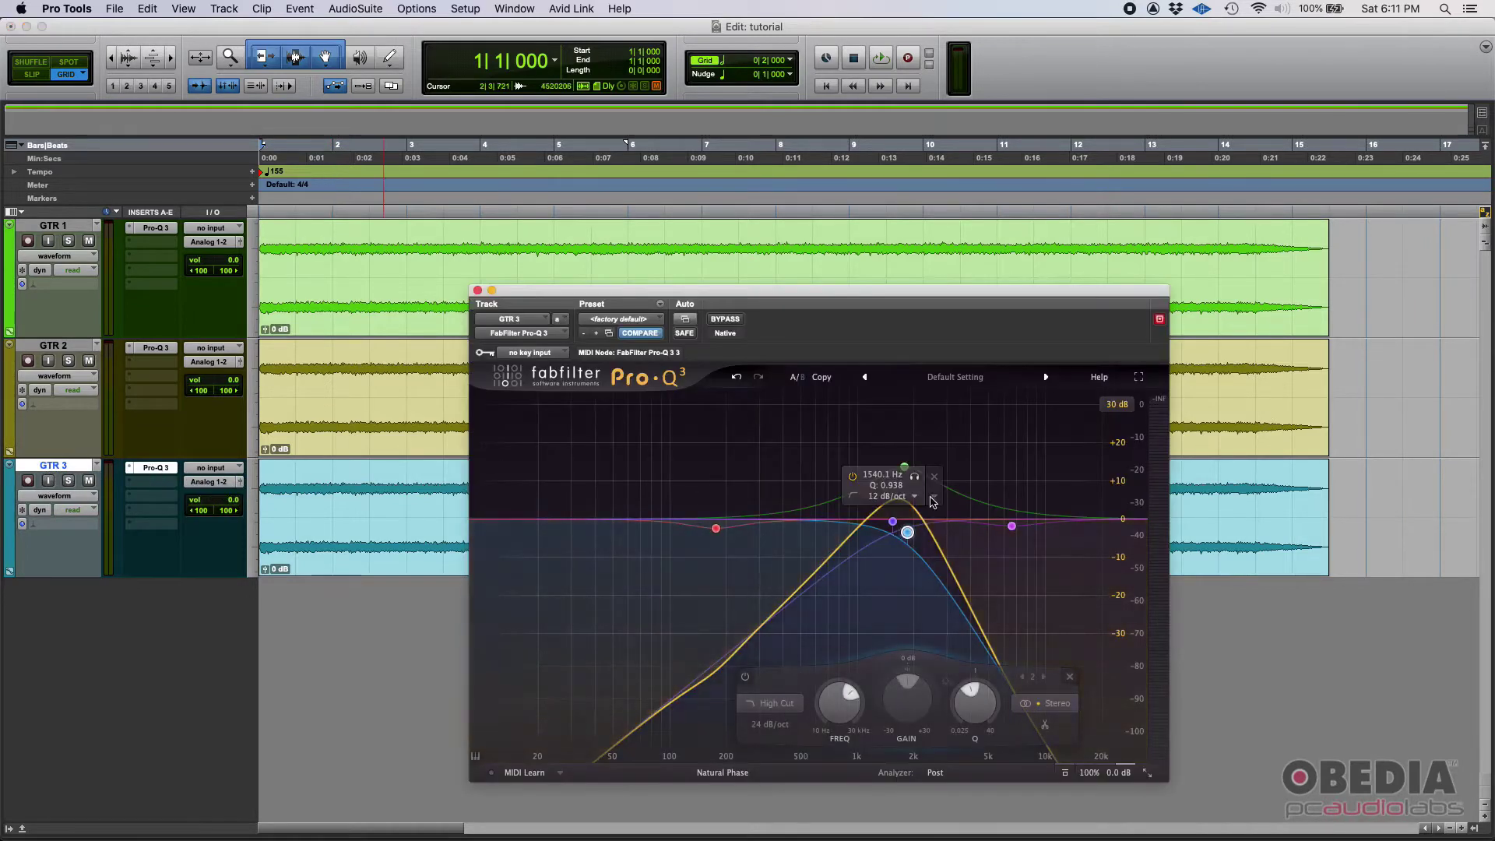
click(69, 480)
key(space)
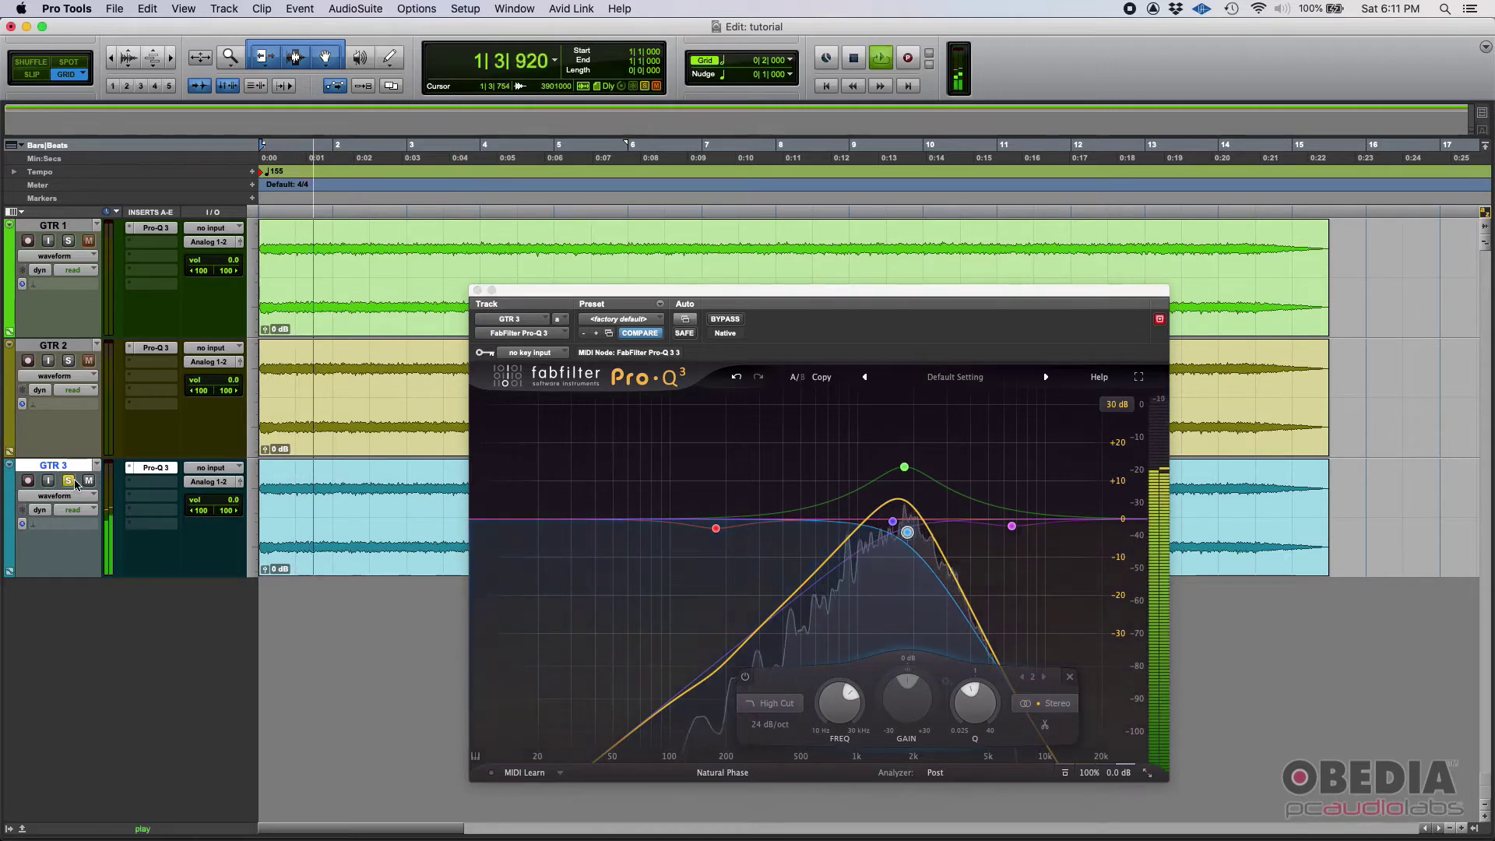
key(space)
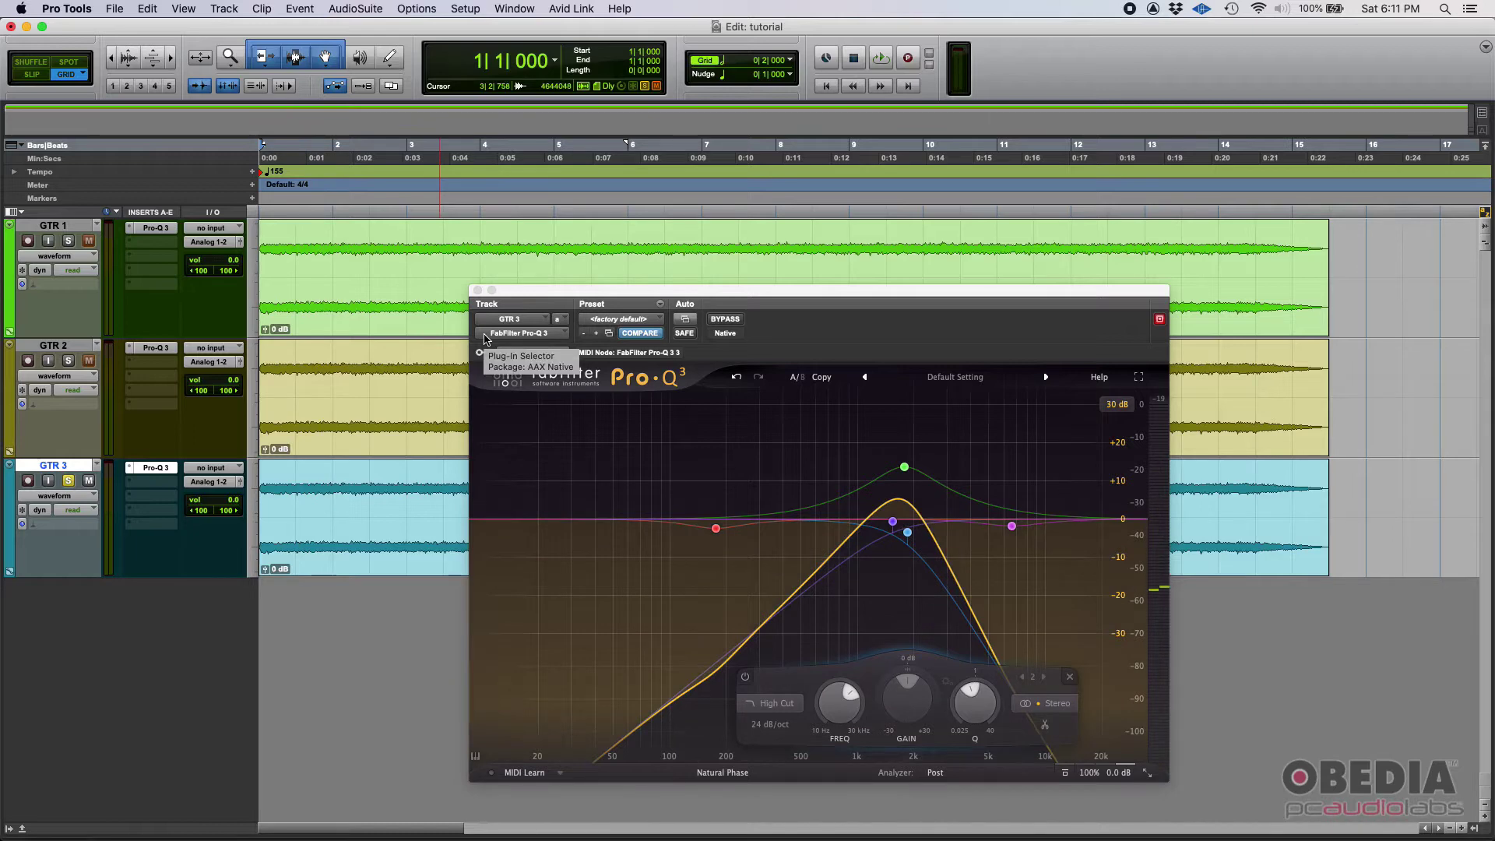
drag(661, 294, 963, 328)
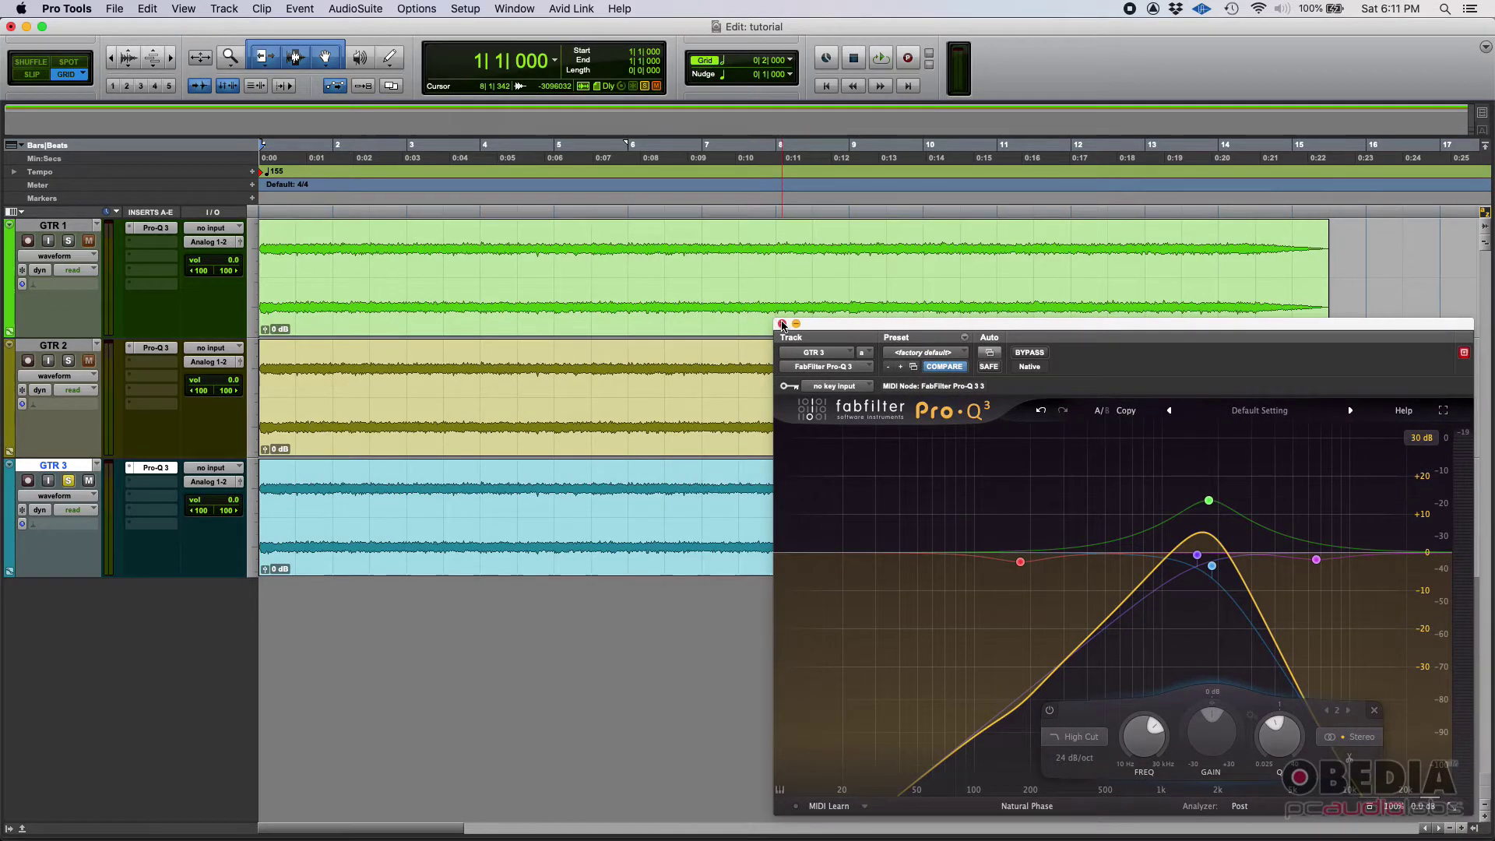
Close the Pro-Q 3 window, play briefly, then open Bounce Mix and cancel it
click(782, 324)
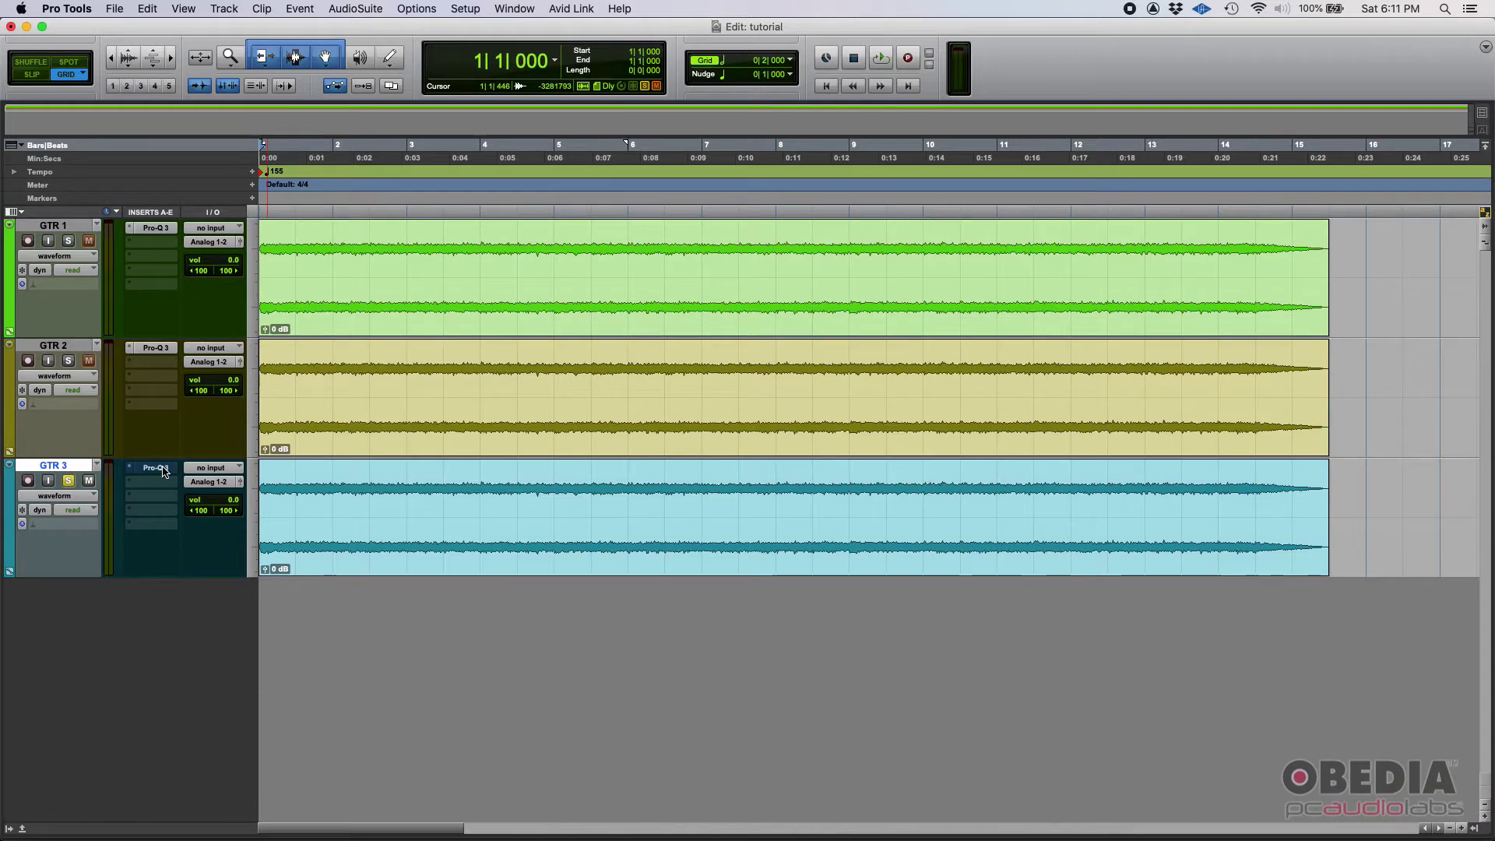
key(space)
key(space)
click(115, 8)
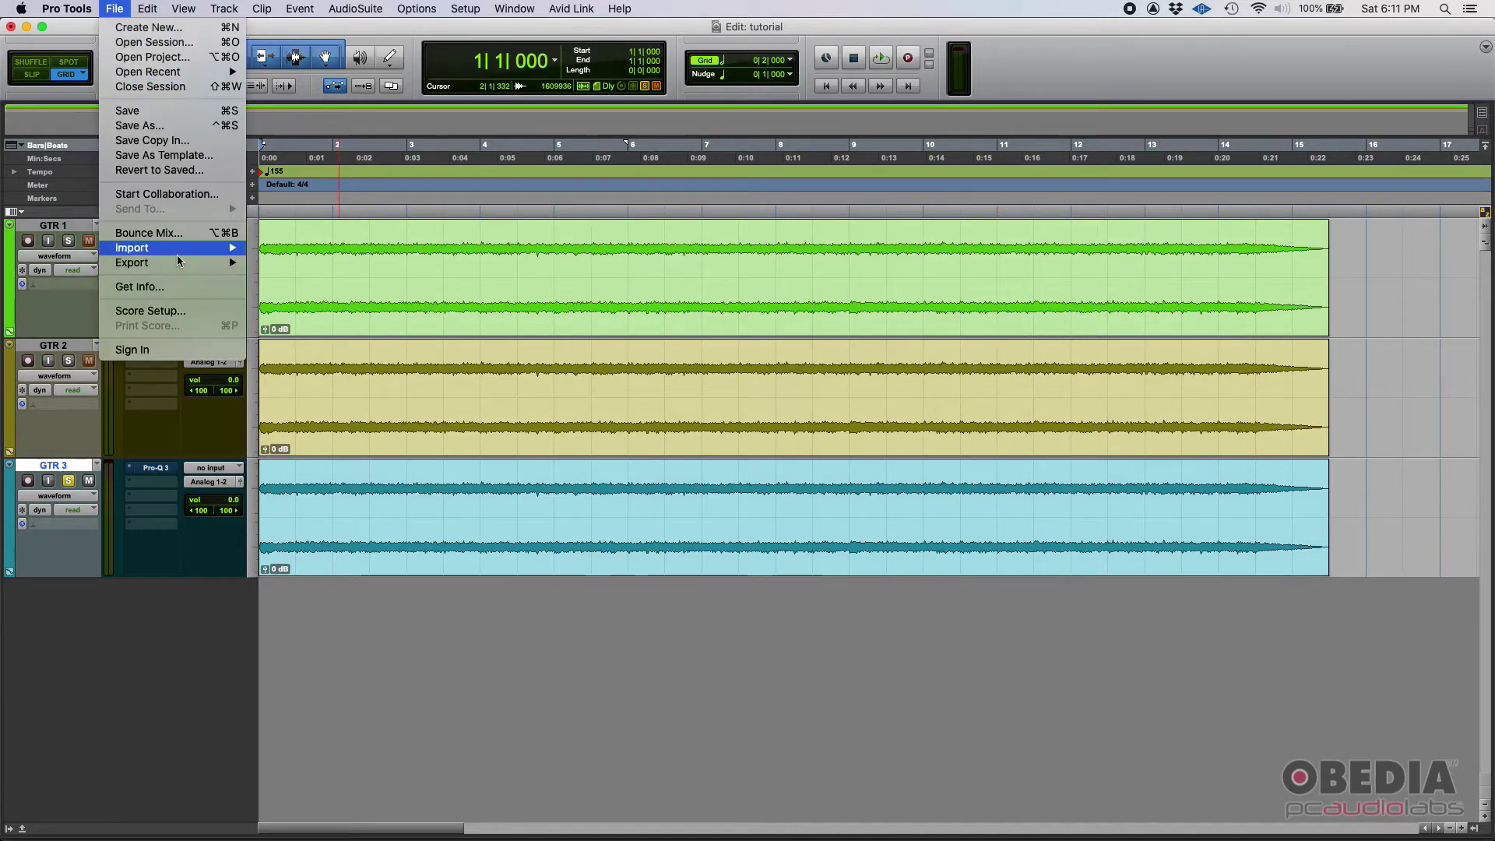
click(148, 233)
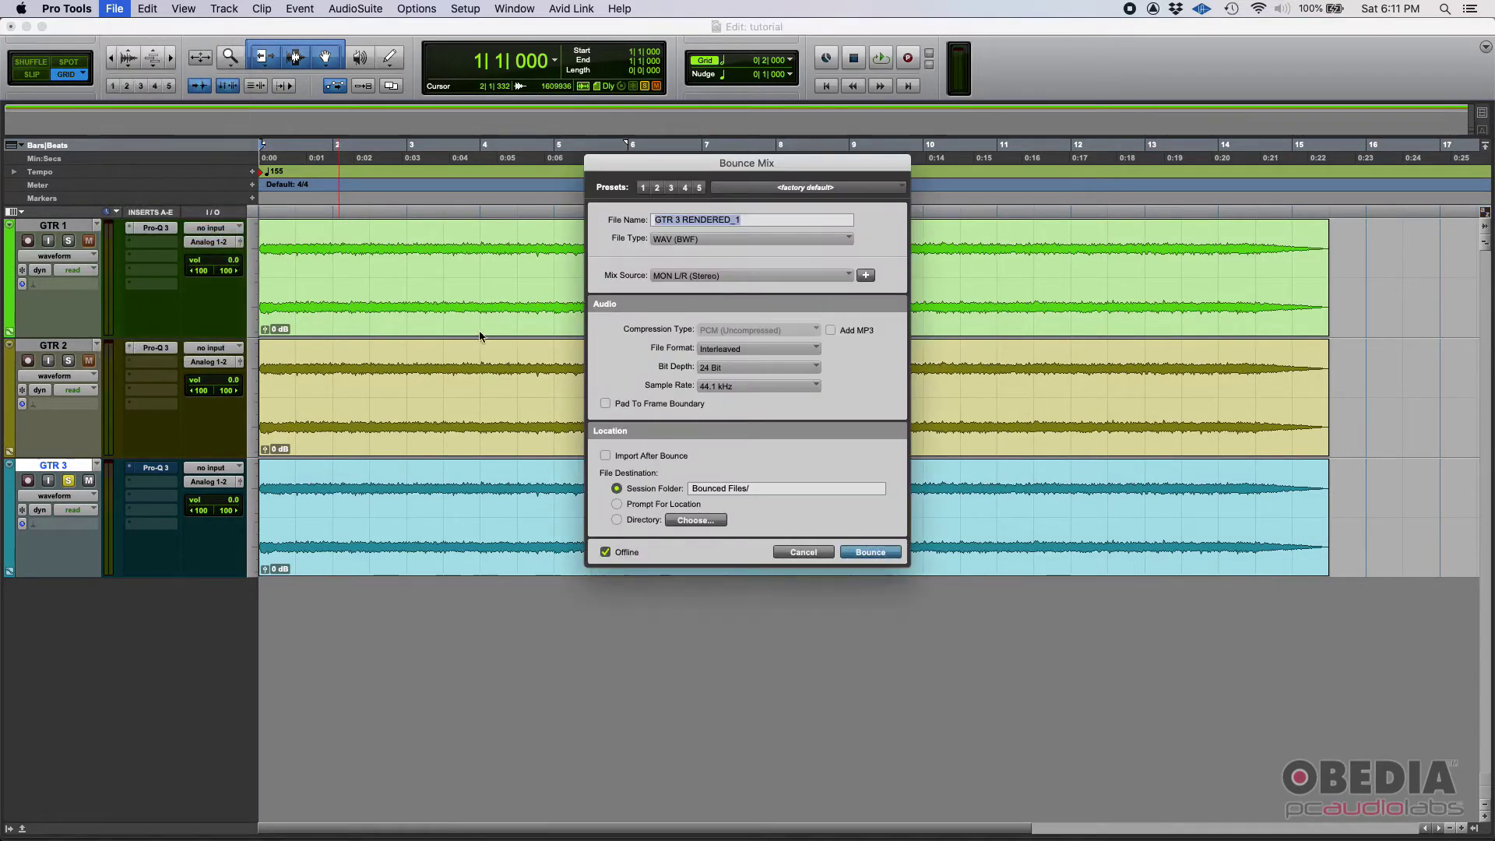
click(783, 553)
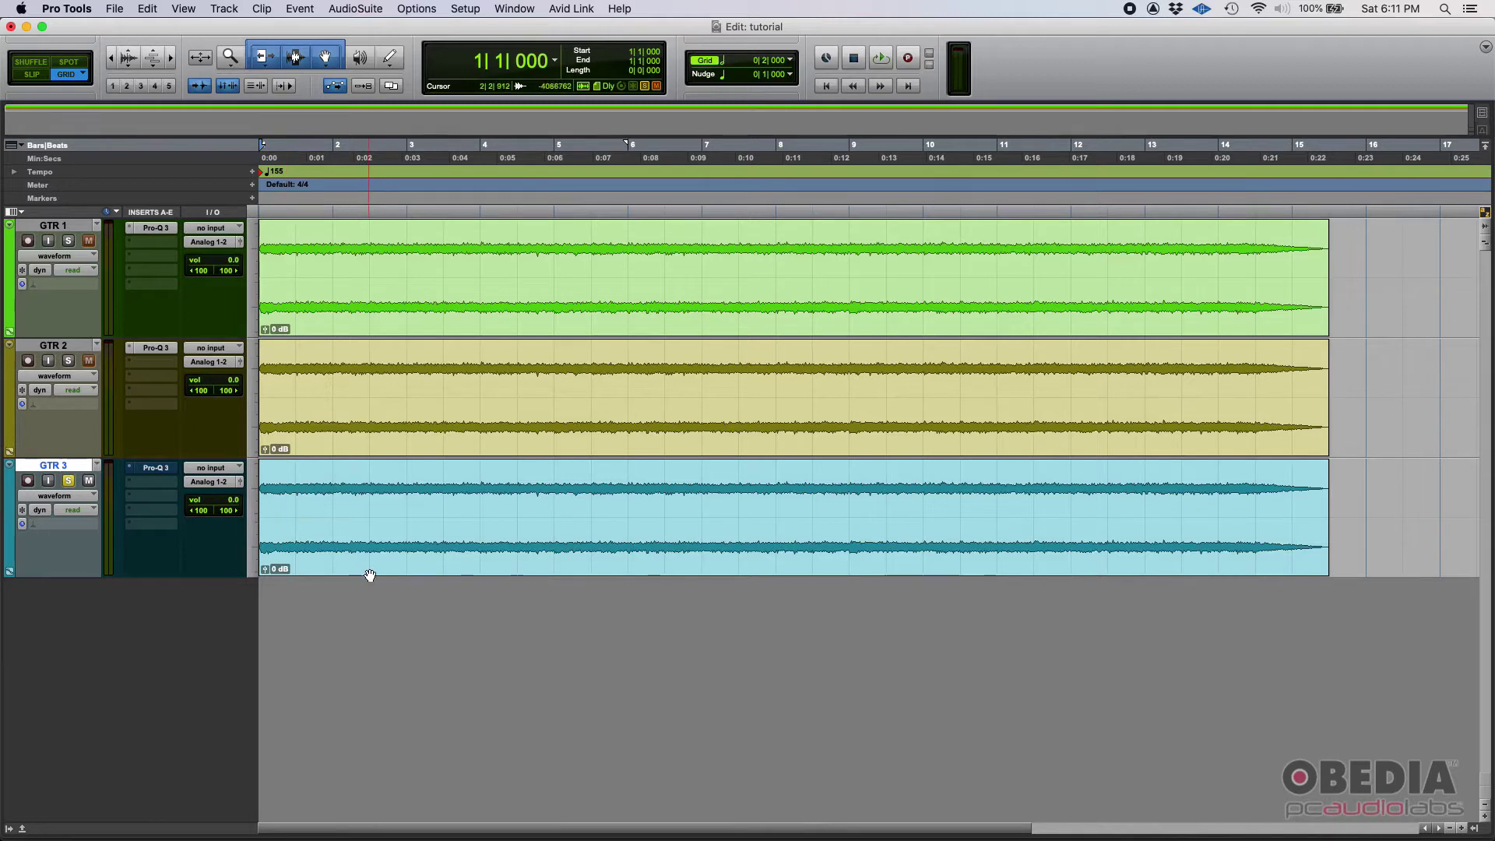
Check GTR 3's Pro-Q 3 insert options without changes, then select the GTR 3 clip
right_click(152, 471)
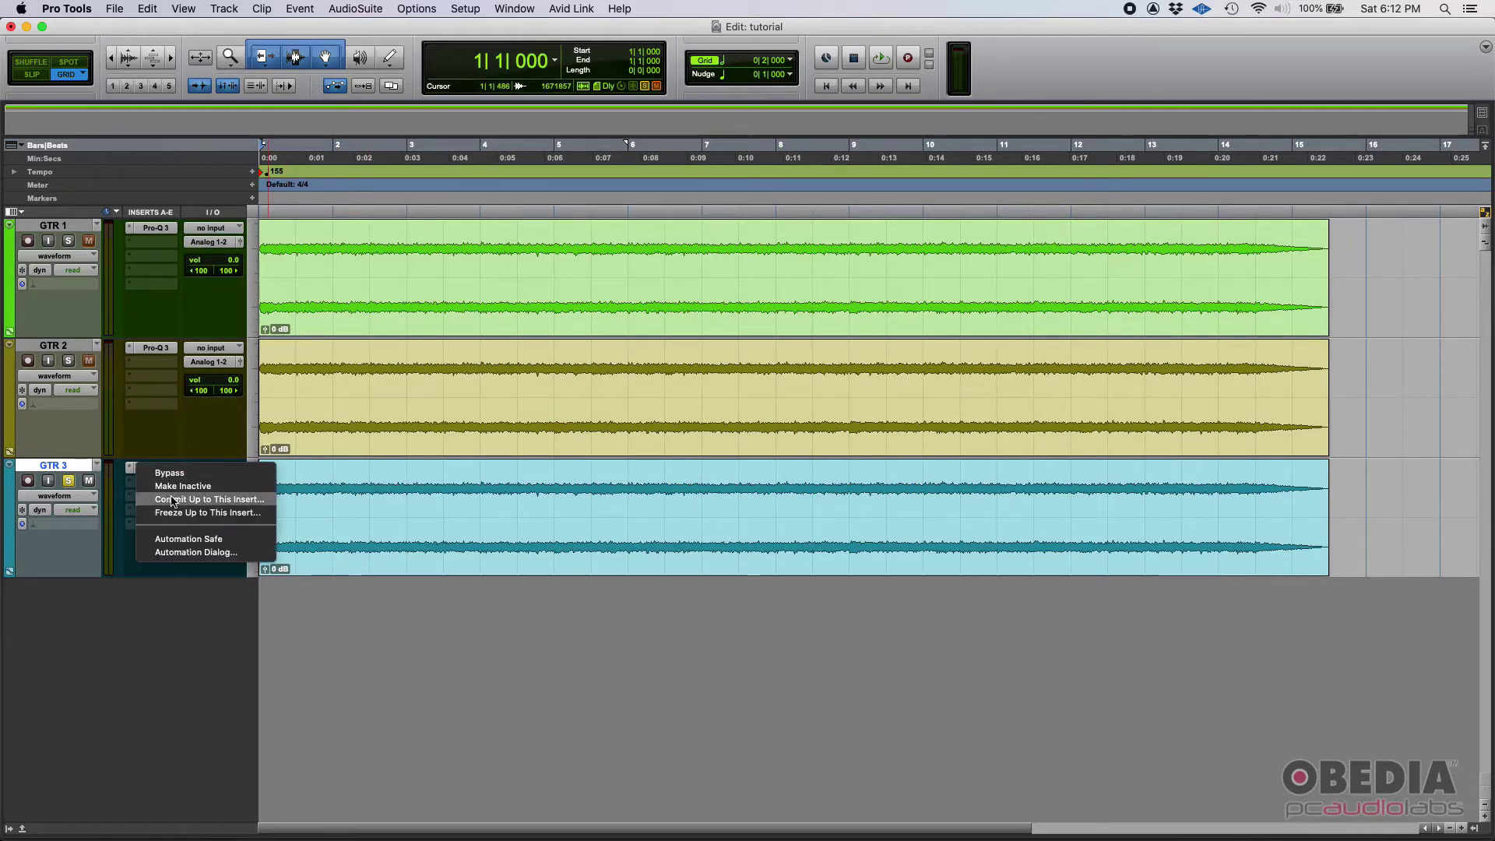
click(368, 688)
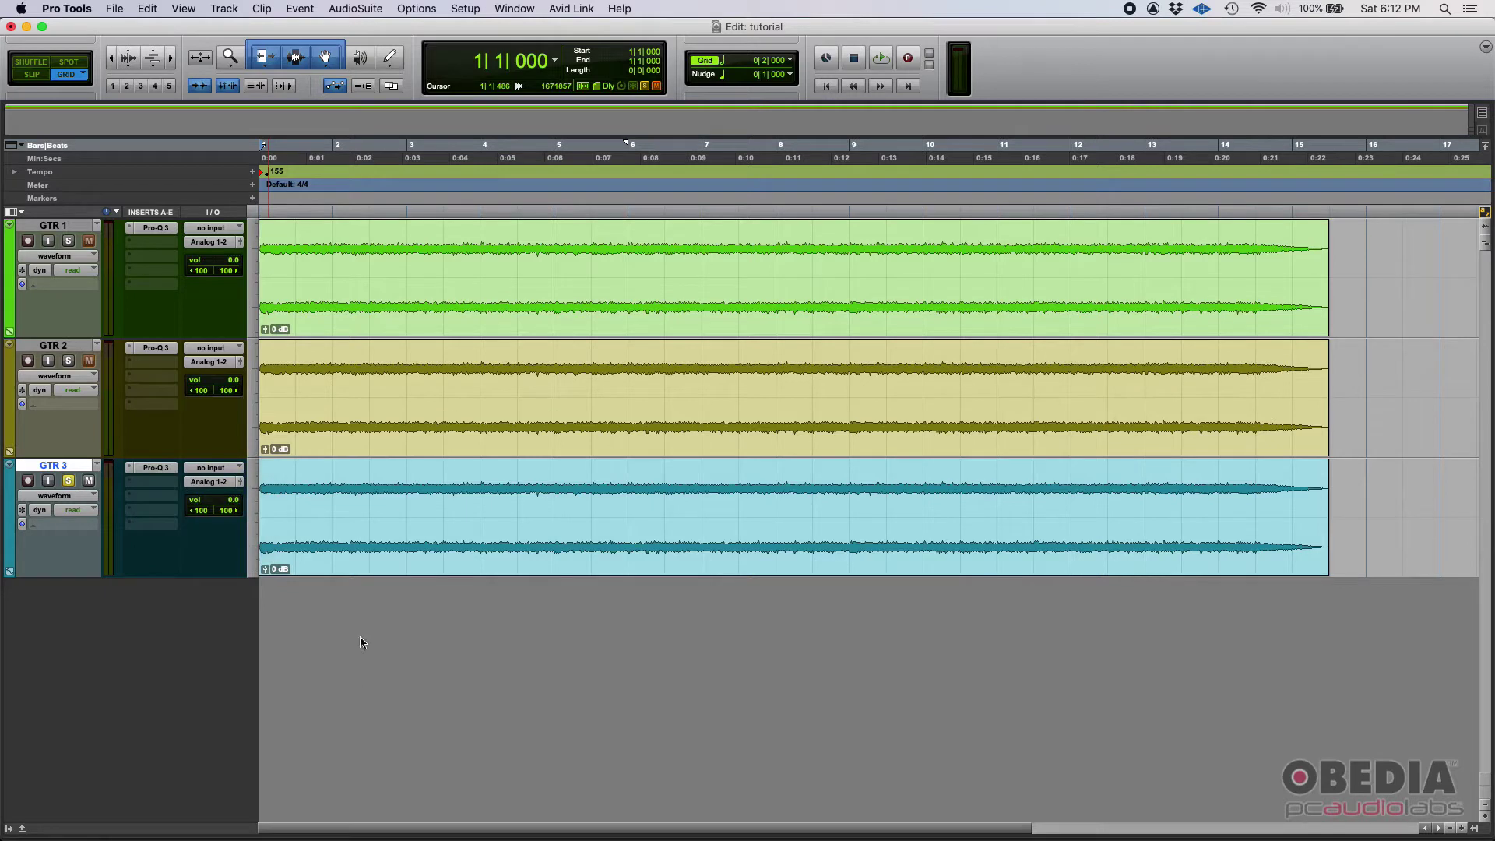
click(377, 567)
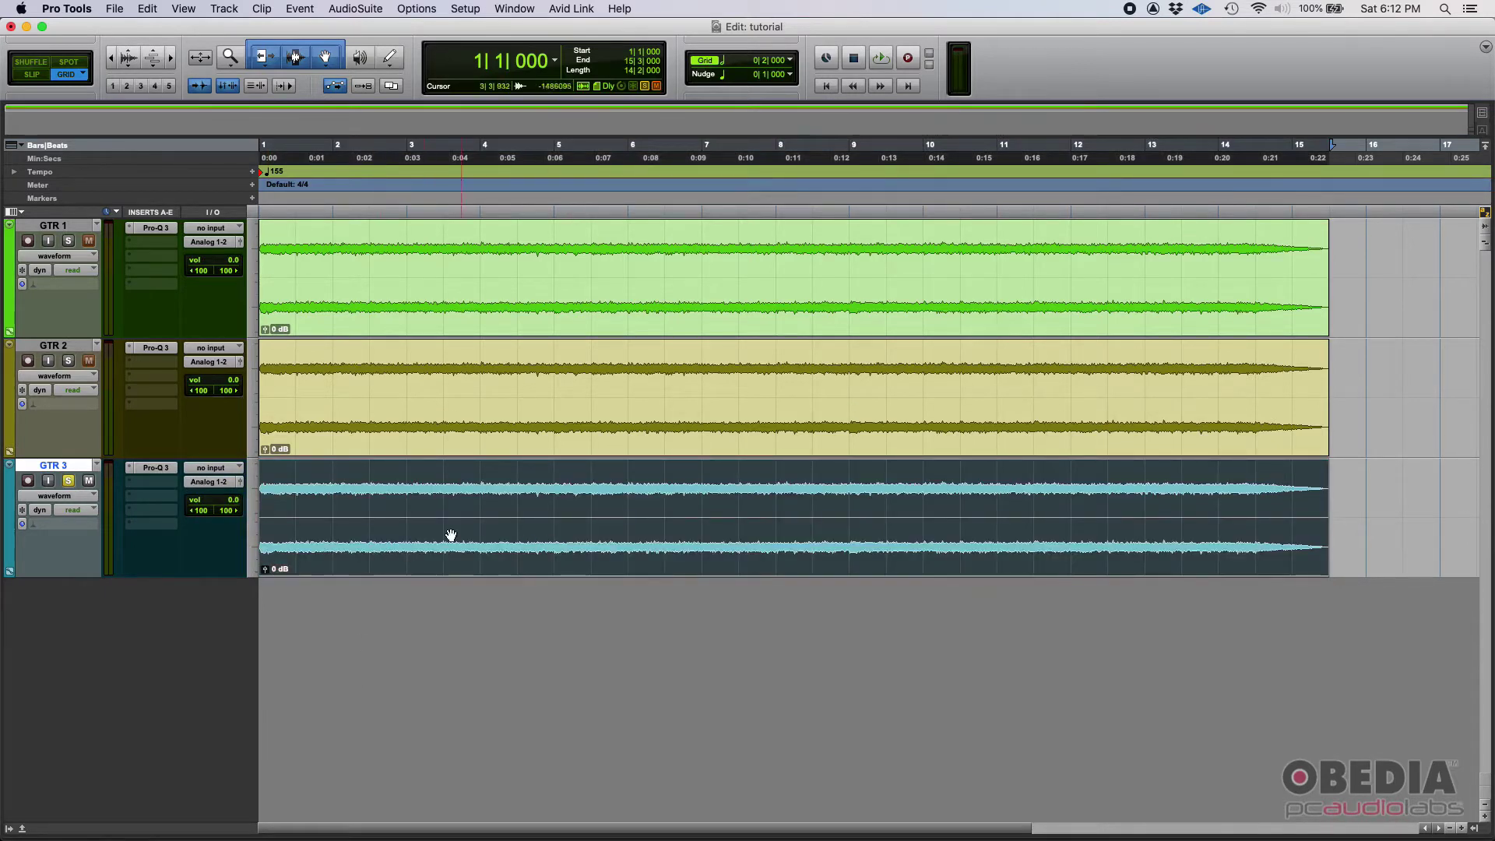
Choose Export Clips as Files for GTR_01 from the Clips list
click(1475, 828)
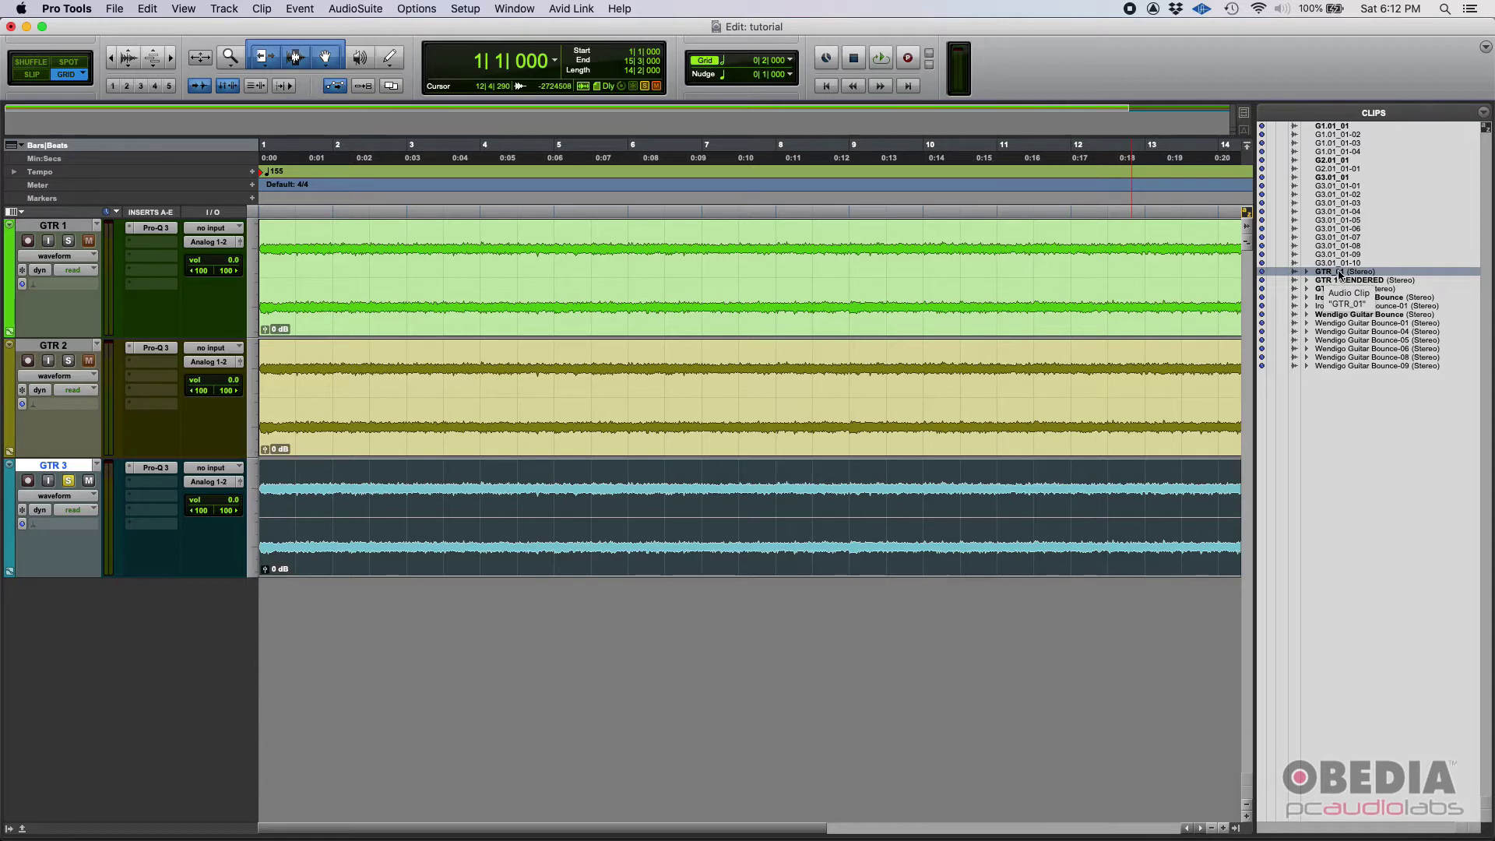
right_click(1333, 275)
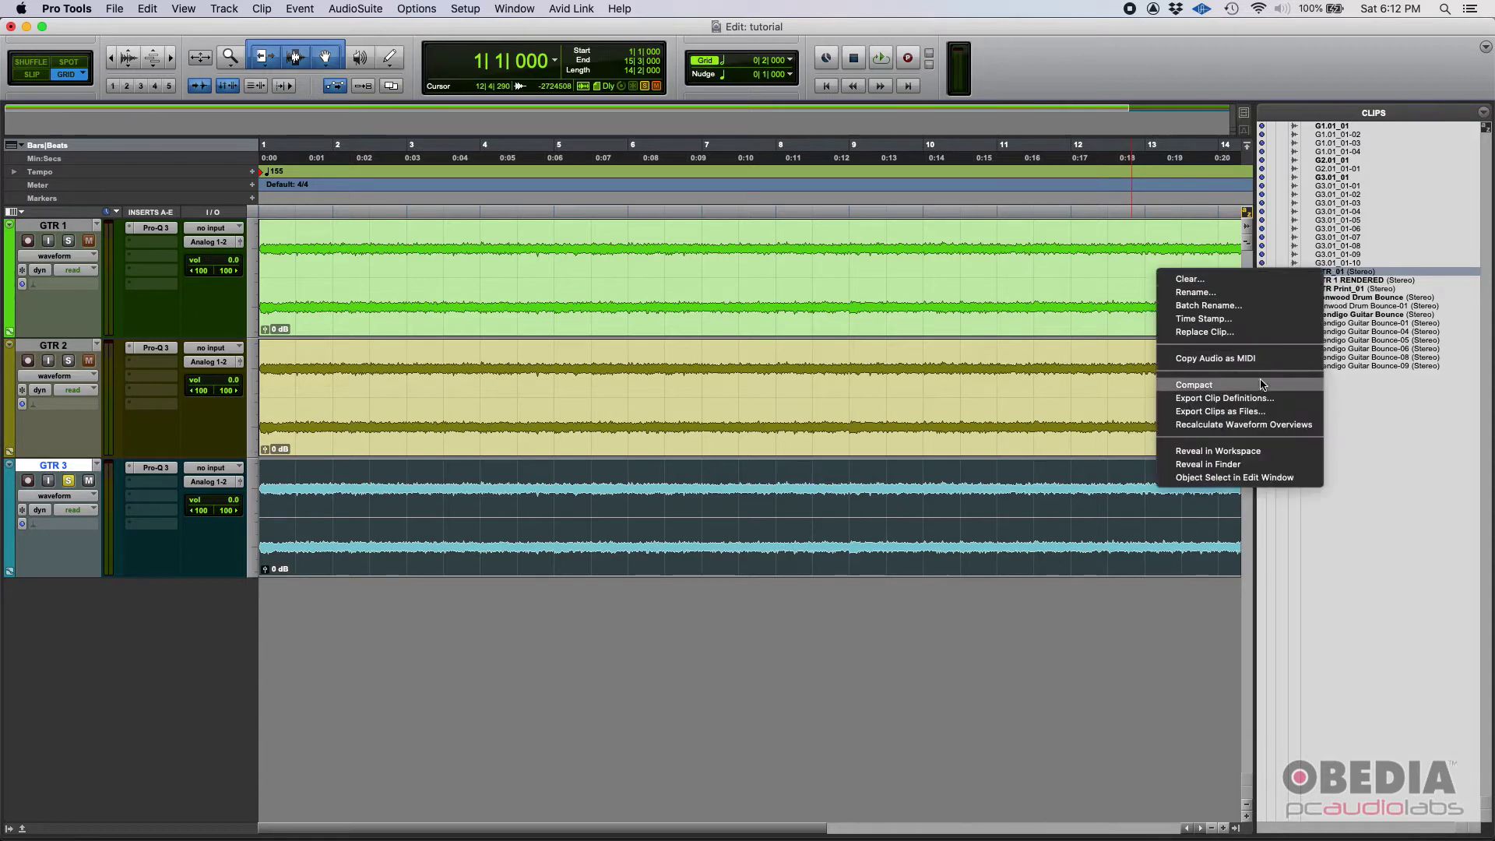
click(1221, 419)
Set the export sample rate to 44.1 kHz
drag(730, 221, 784, 466)
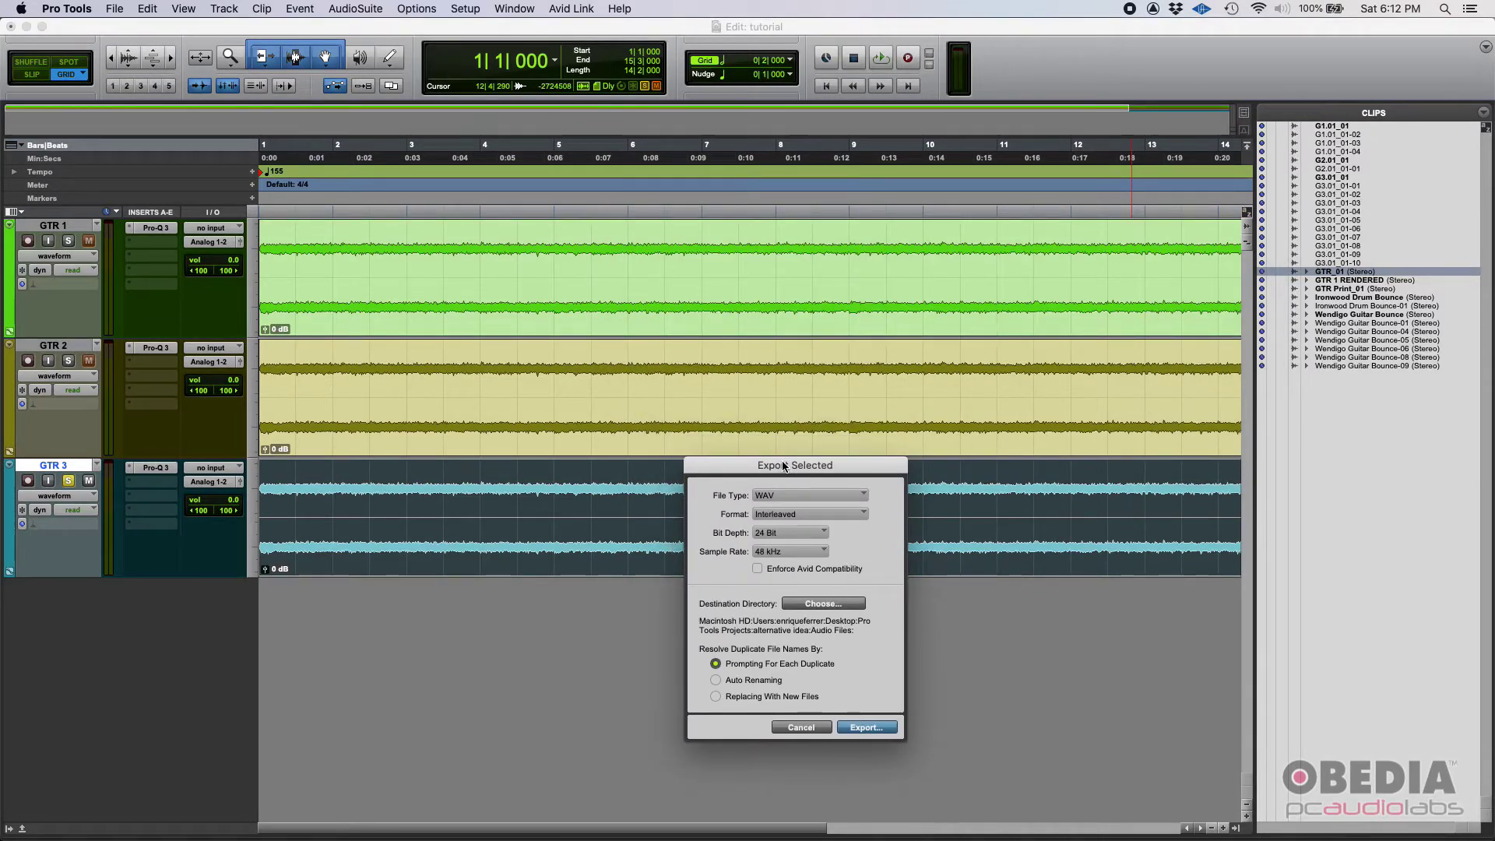
click(781, 550)
click(777, 549)
Set the export destination to Pro Tools Projects > alternative idea > Bounced Files
click(819, 602)
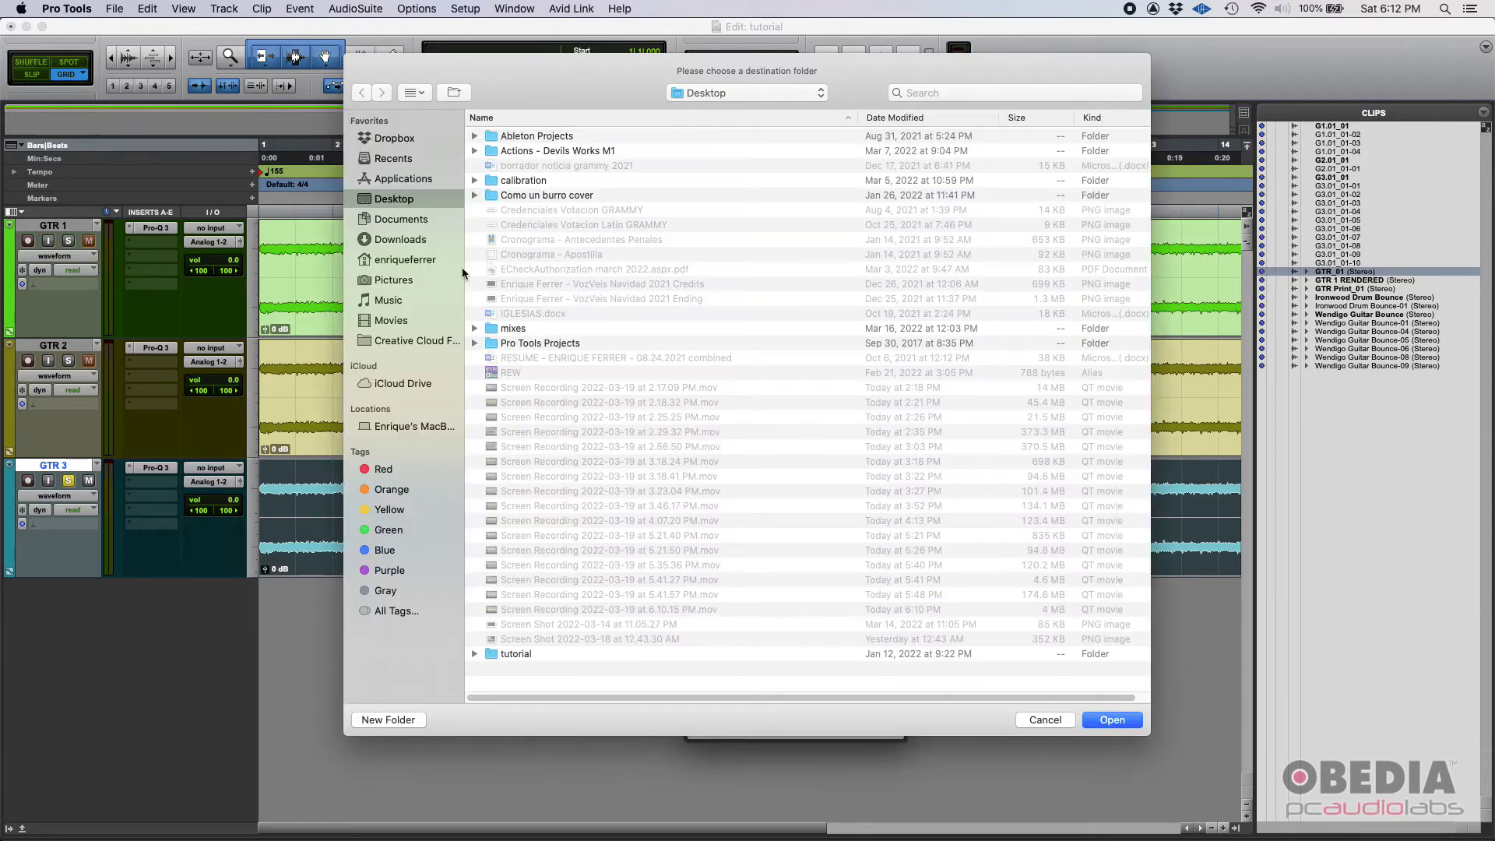
click(391, 240)
click(399, 201)
double_click(530, 342)
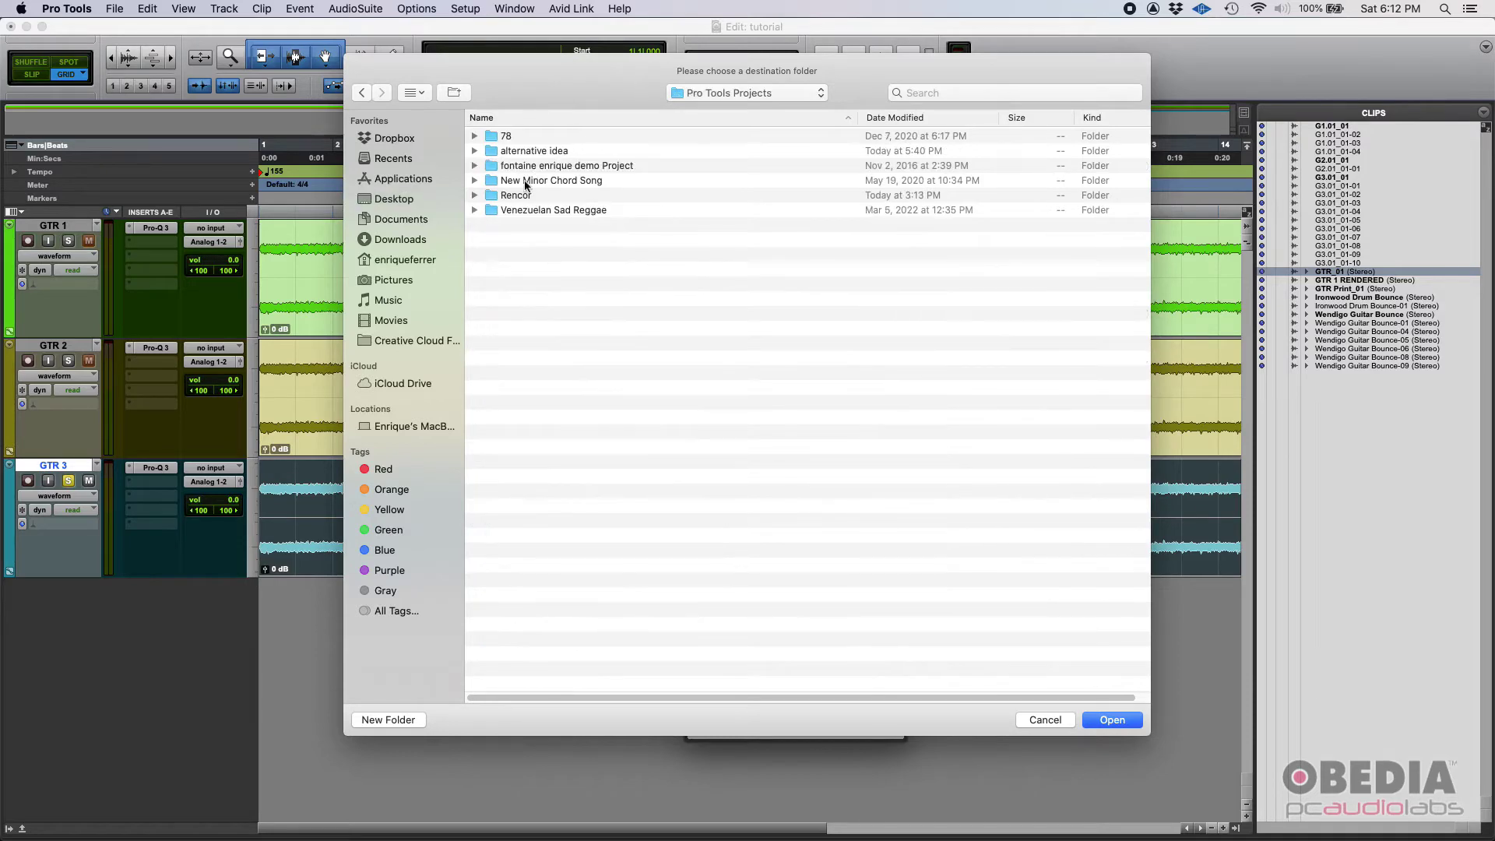
double_click(528, 139)
click(370, 92)
double_click(529, 151)
click(527, 196)
double_click(527, 196)
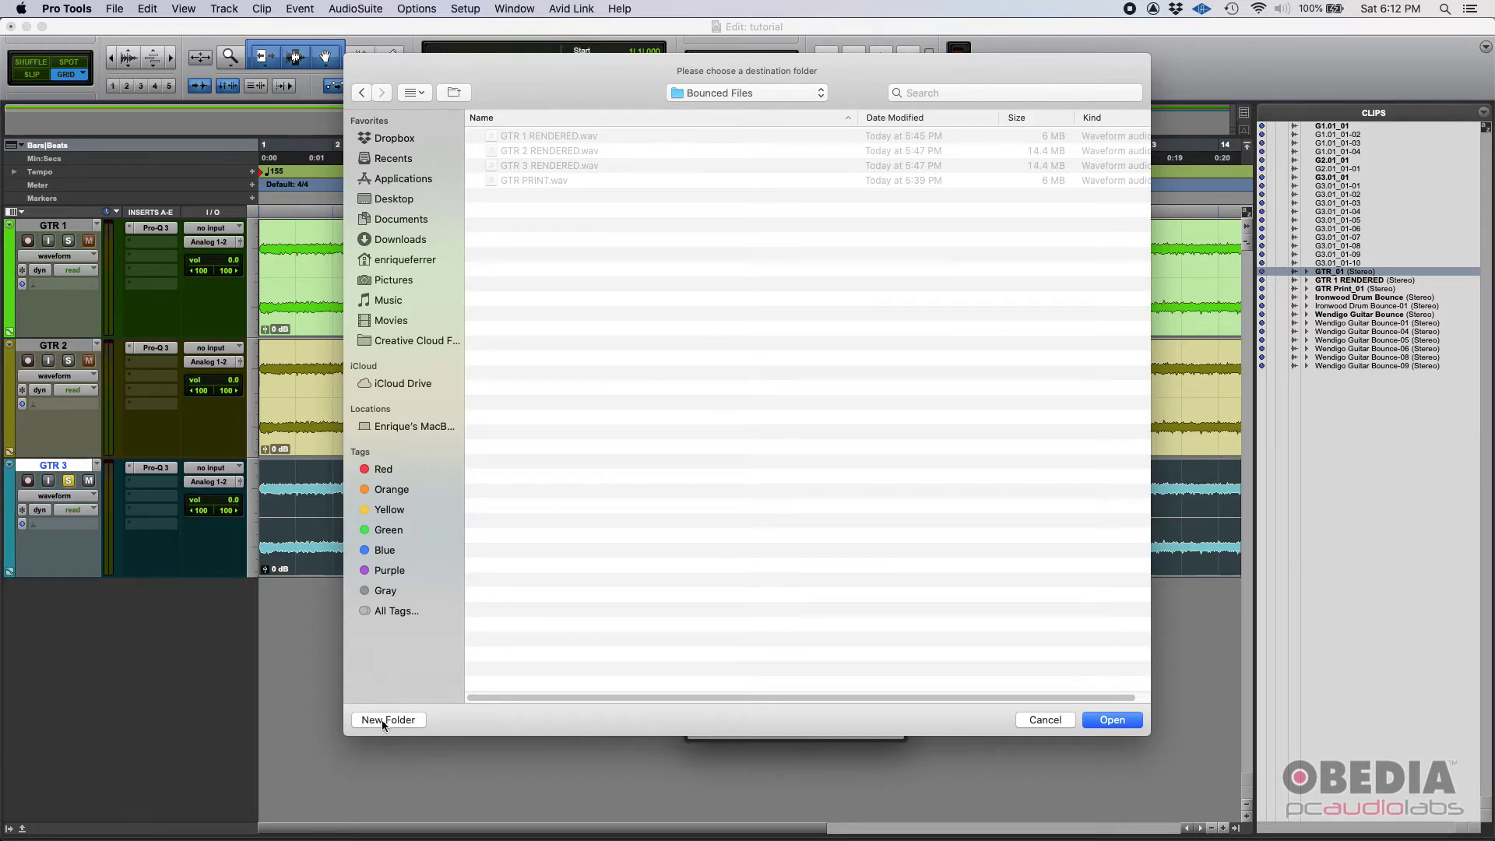
click(1112, 720)
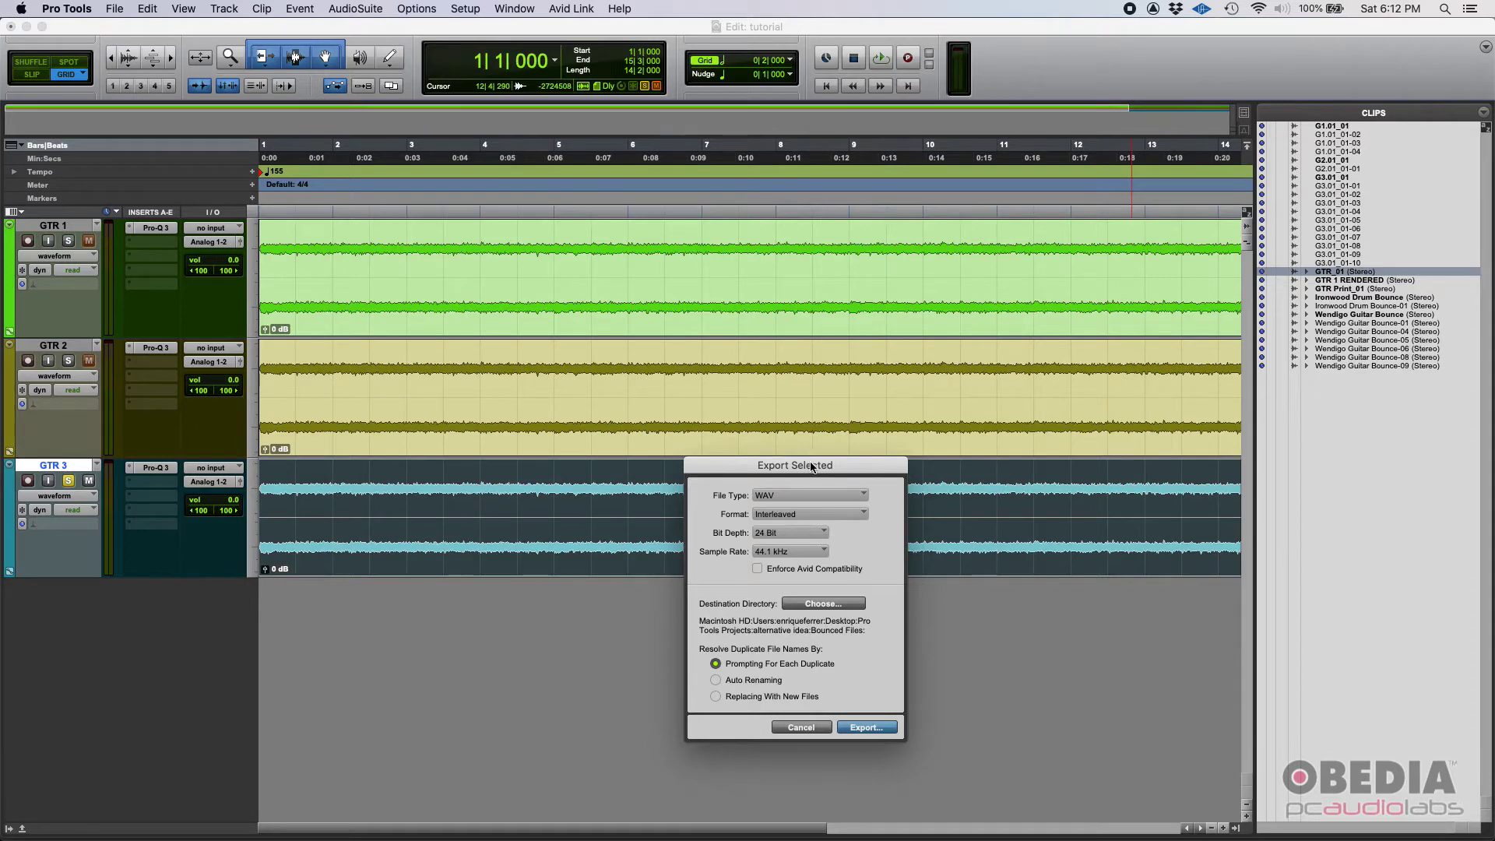
Export GTR_01 with these settings
drag(808, 459, 648, 551)
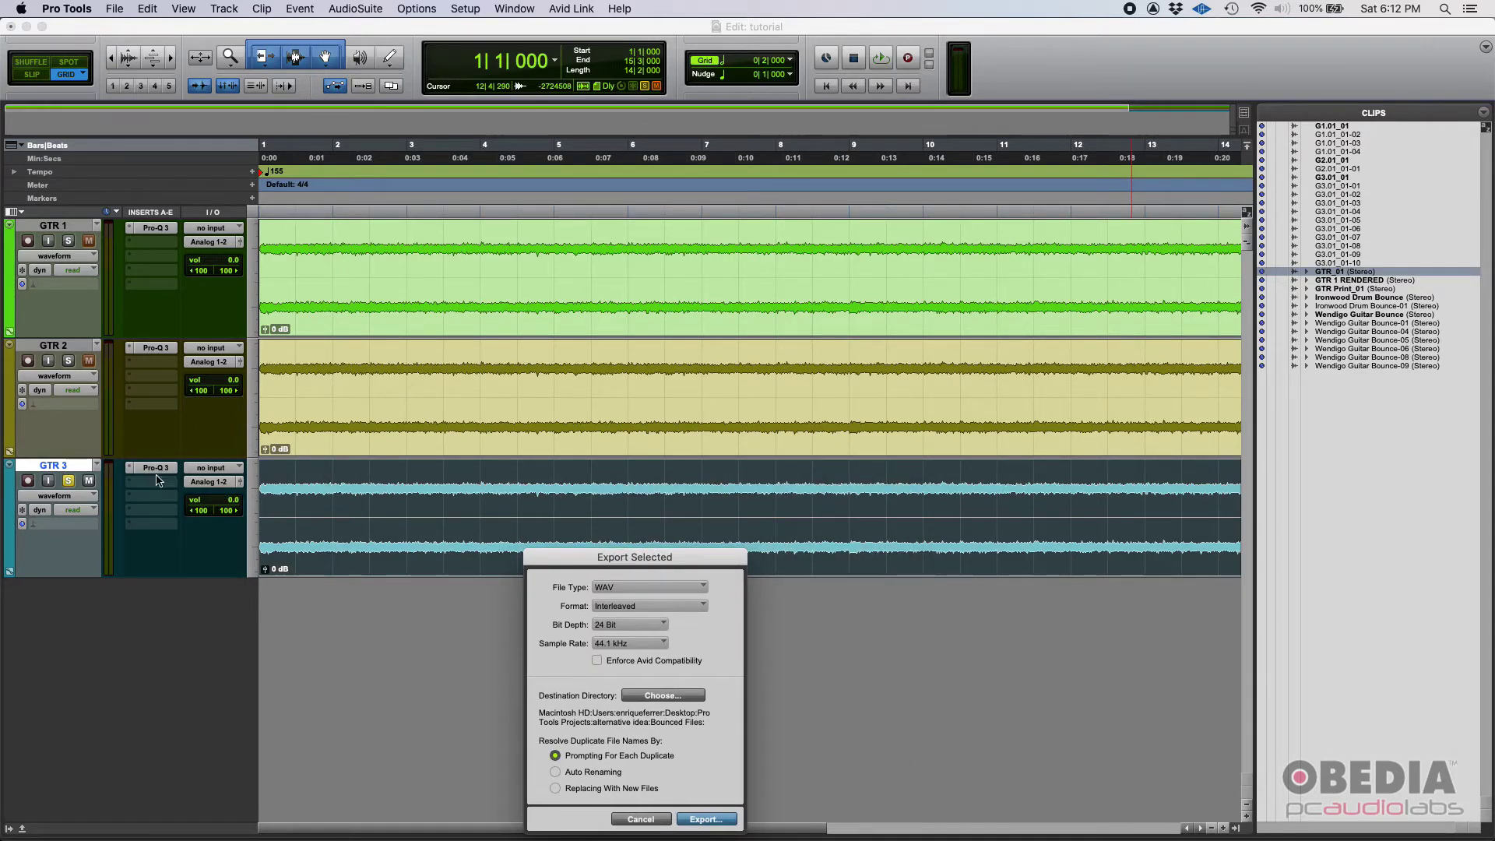
drag(604, 561, 555, 371)
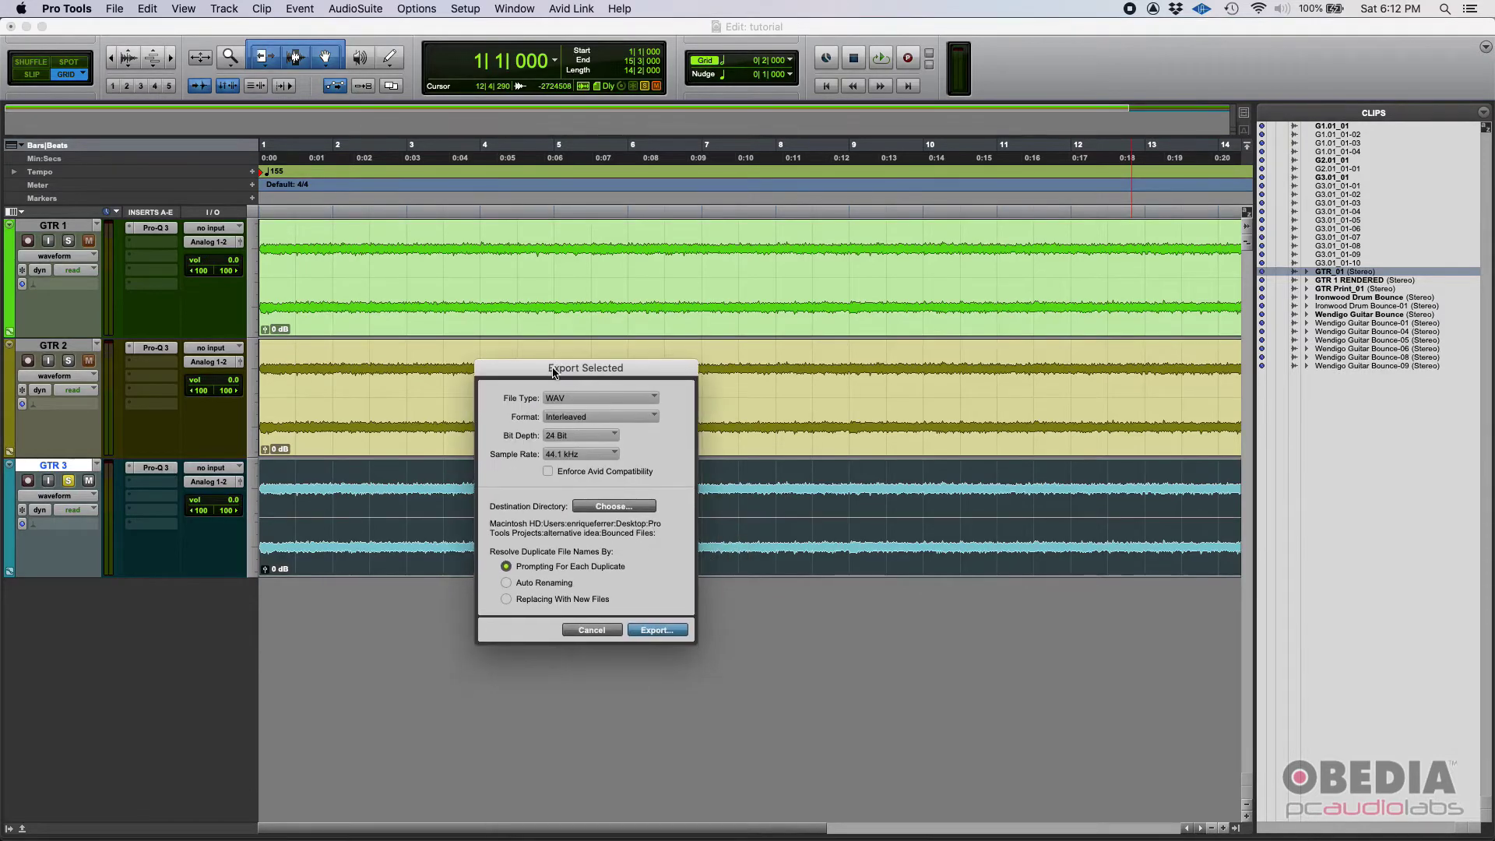
click(641, 631)
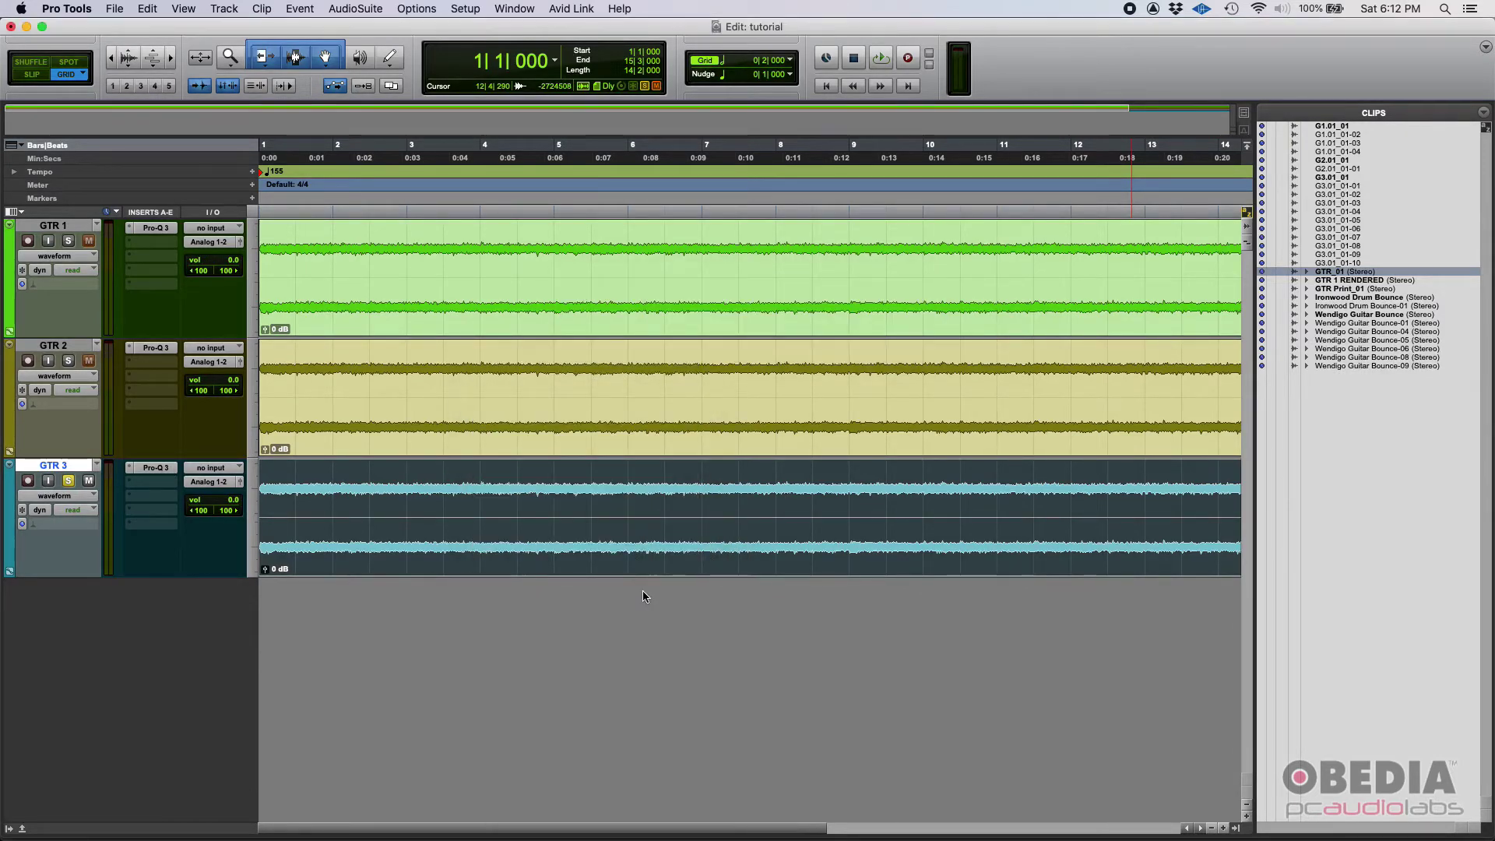
click(410, 814)
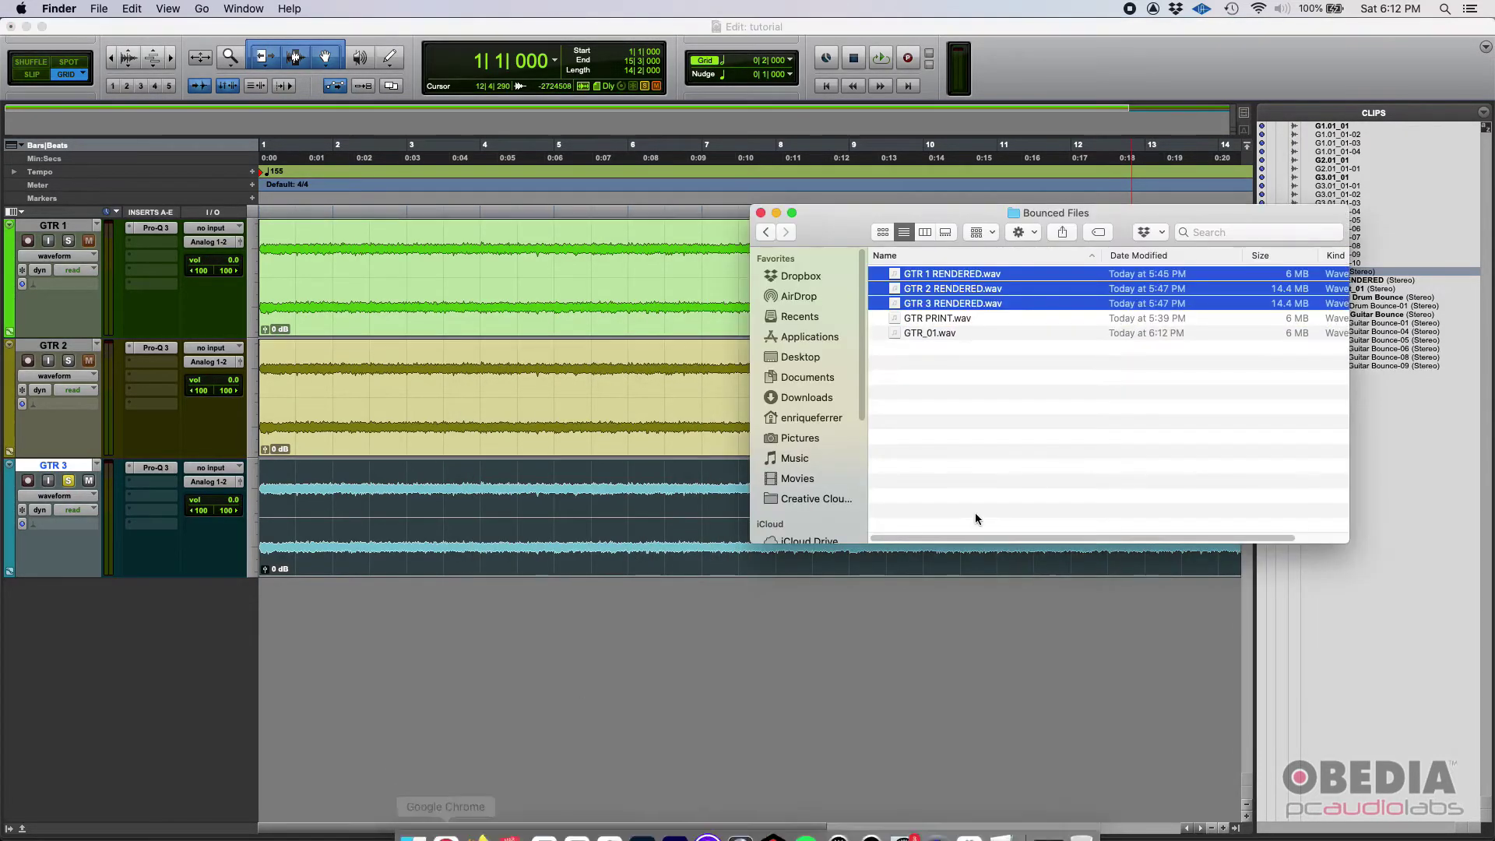
click(969, 484)
drag(979, 216, 644, 340)
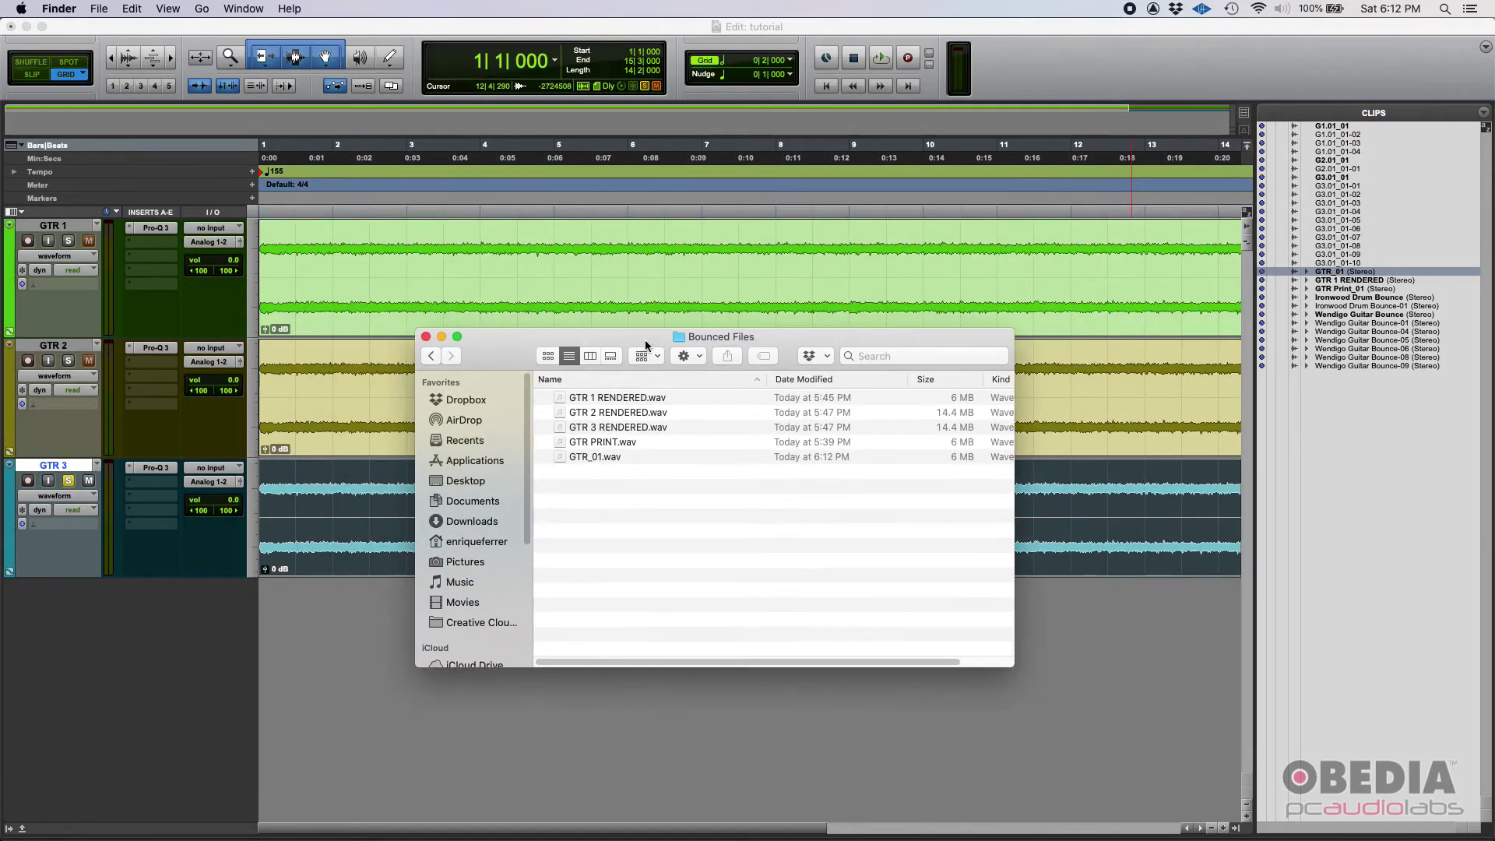
click(591, 457)
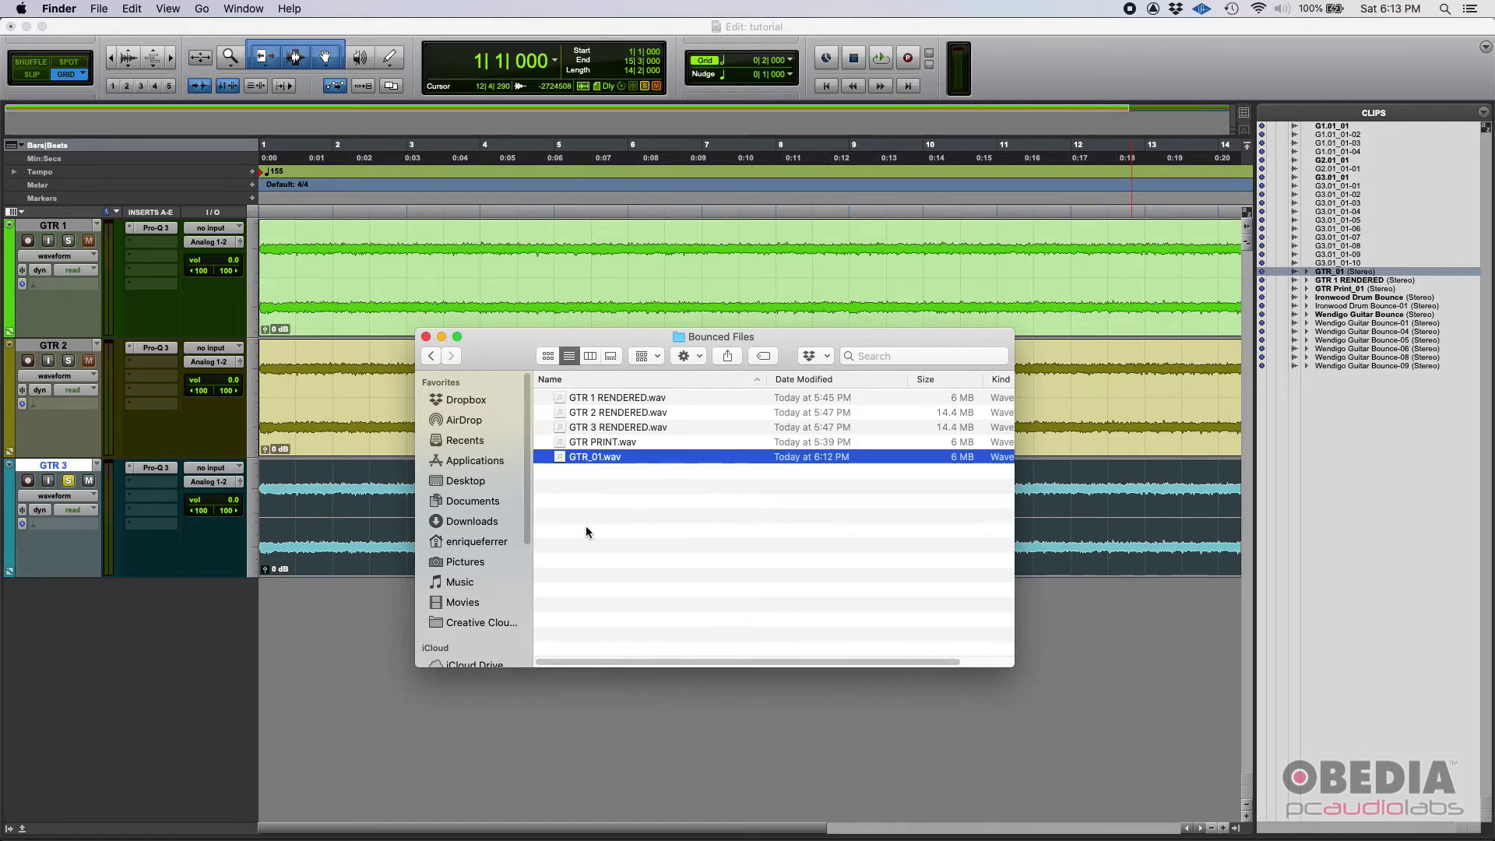
click(376, 679)
click(351, 481)
click(695, 493)
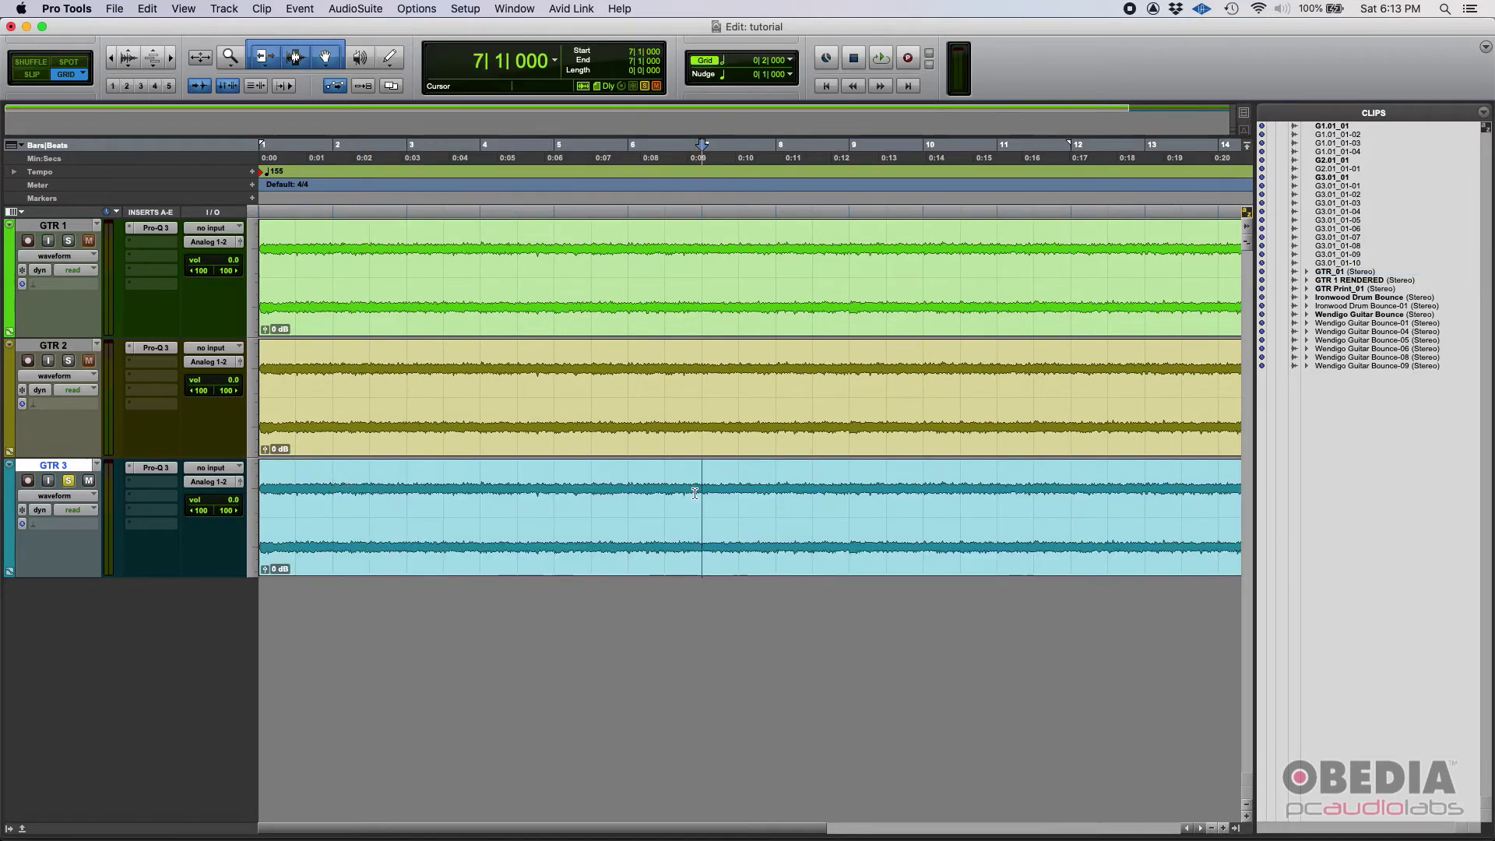
double_click(691, 527)
key(alt+a)
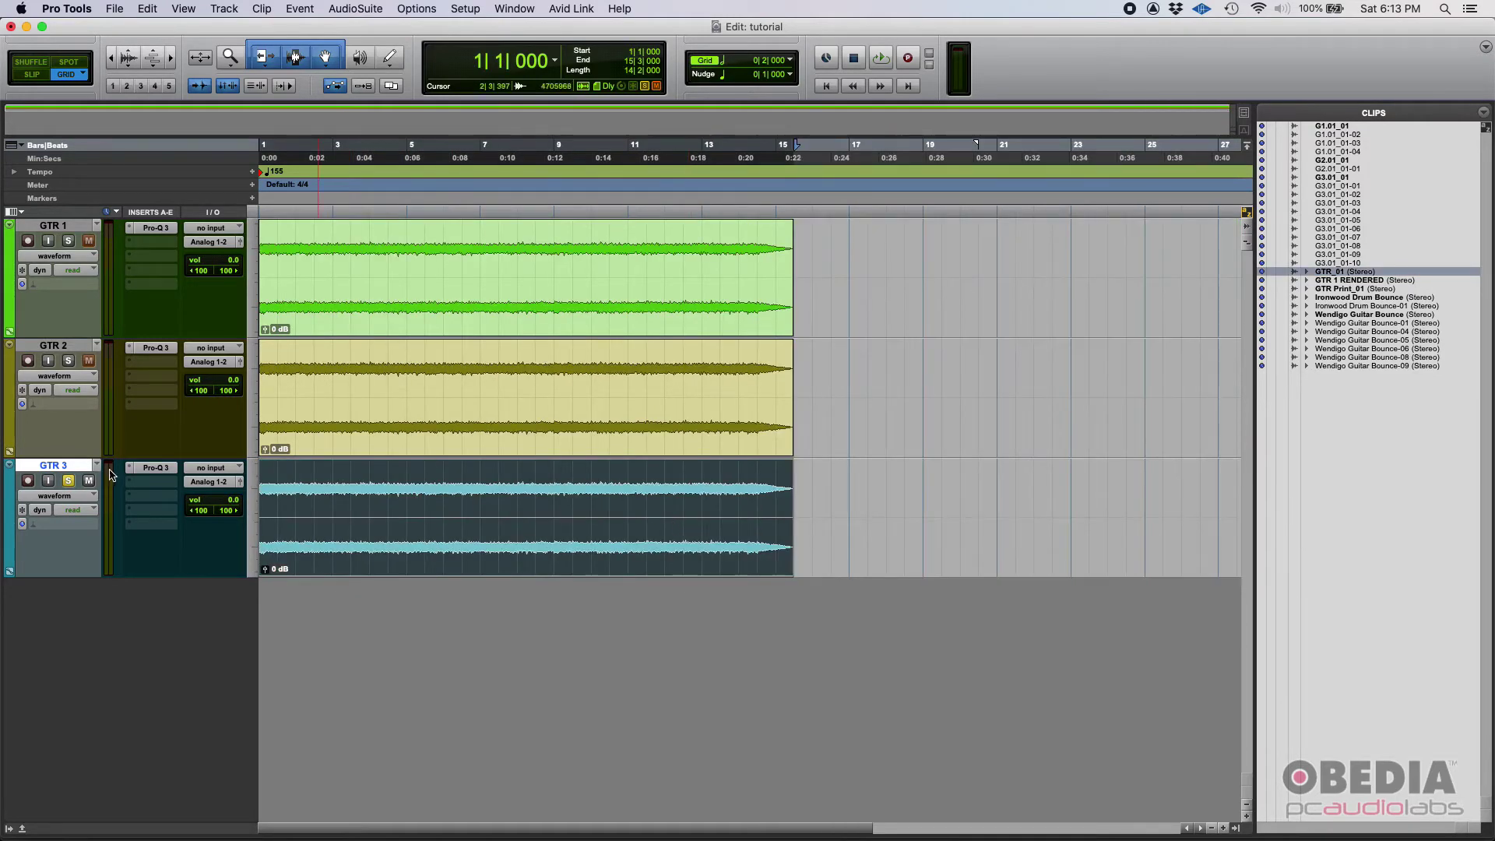
key(super+Tab)
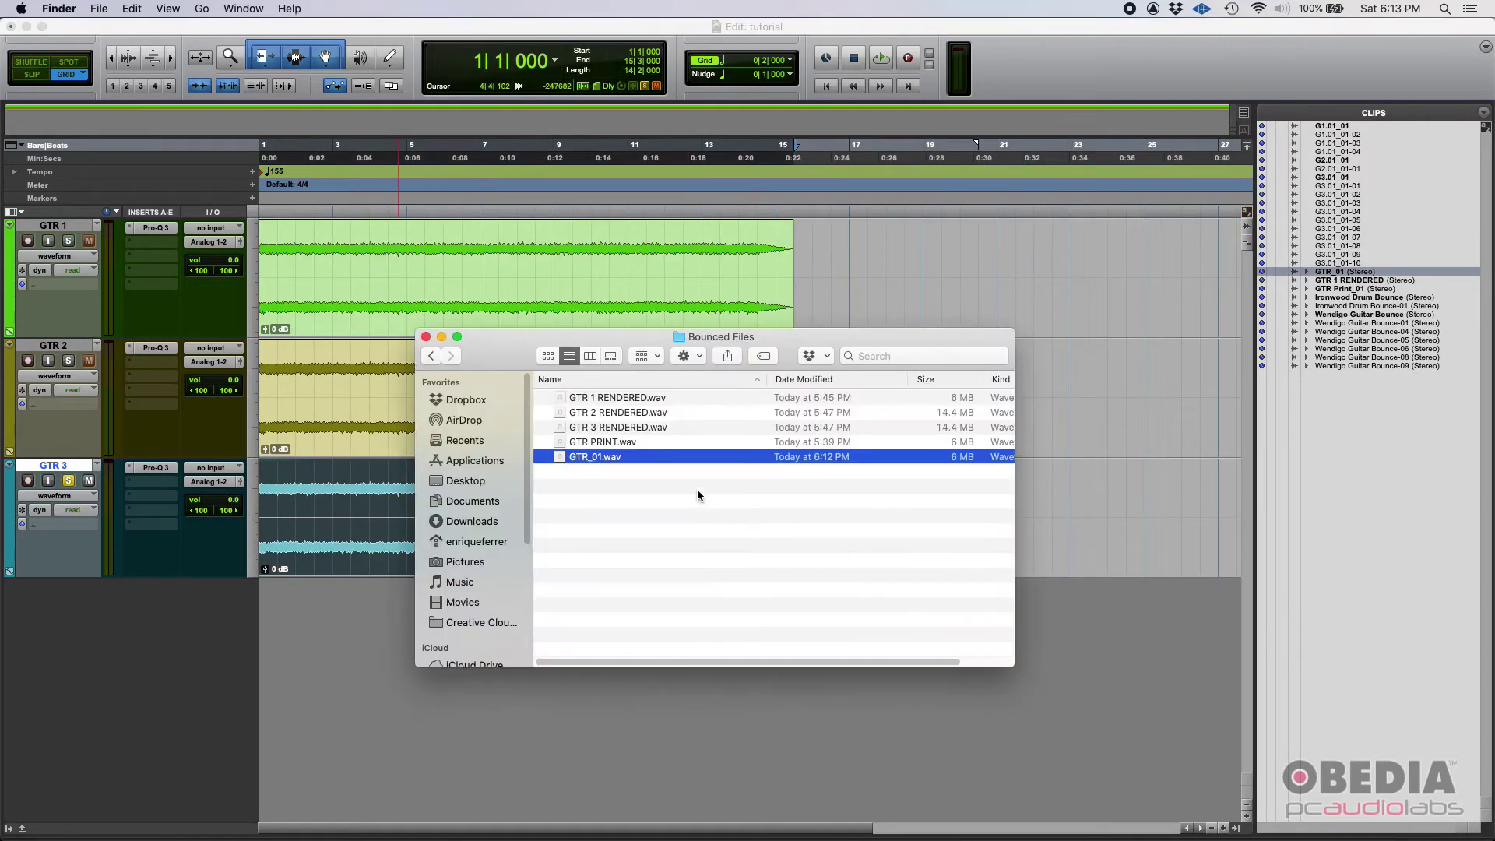
drag(668, 337, 955, 290)
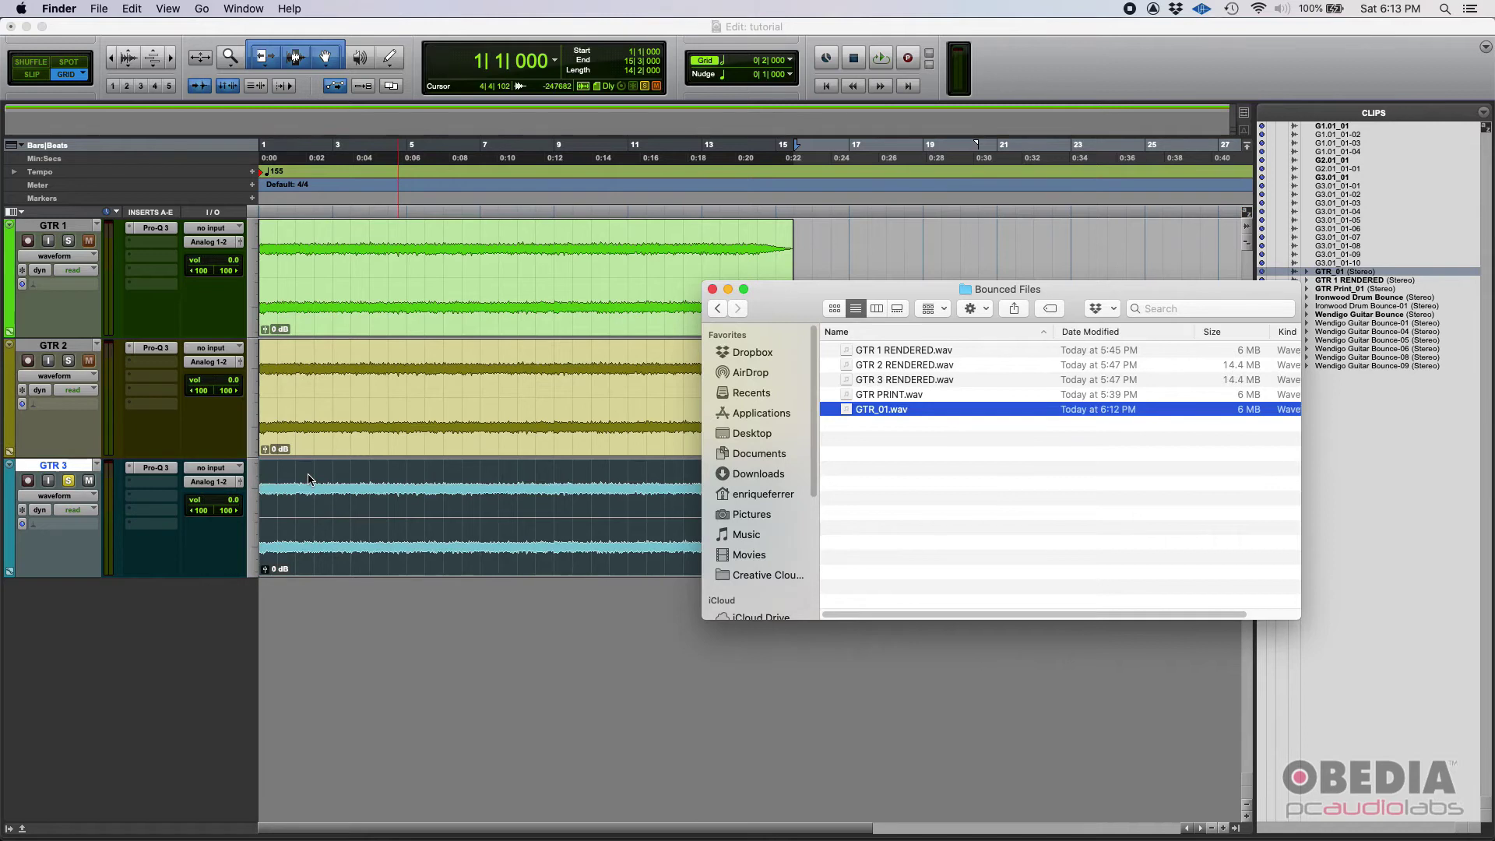
click(340, 491)
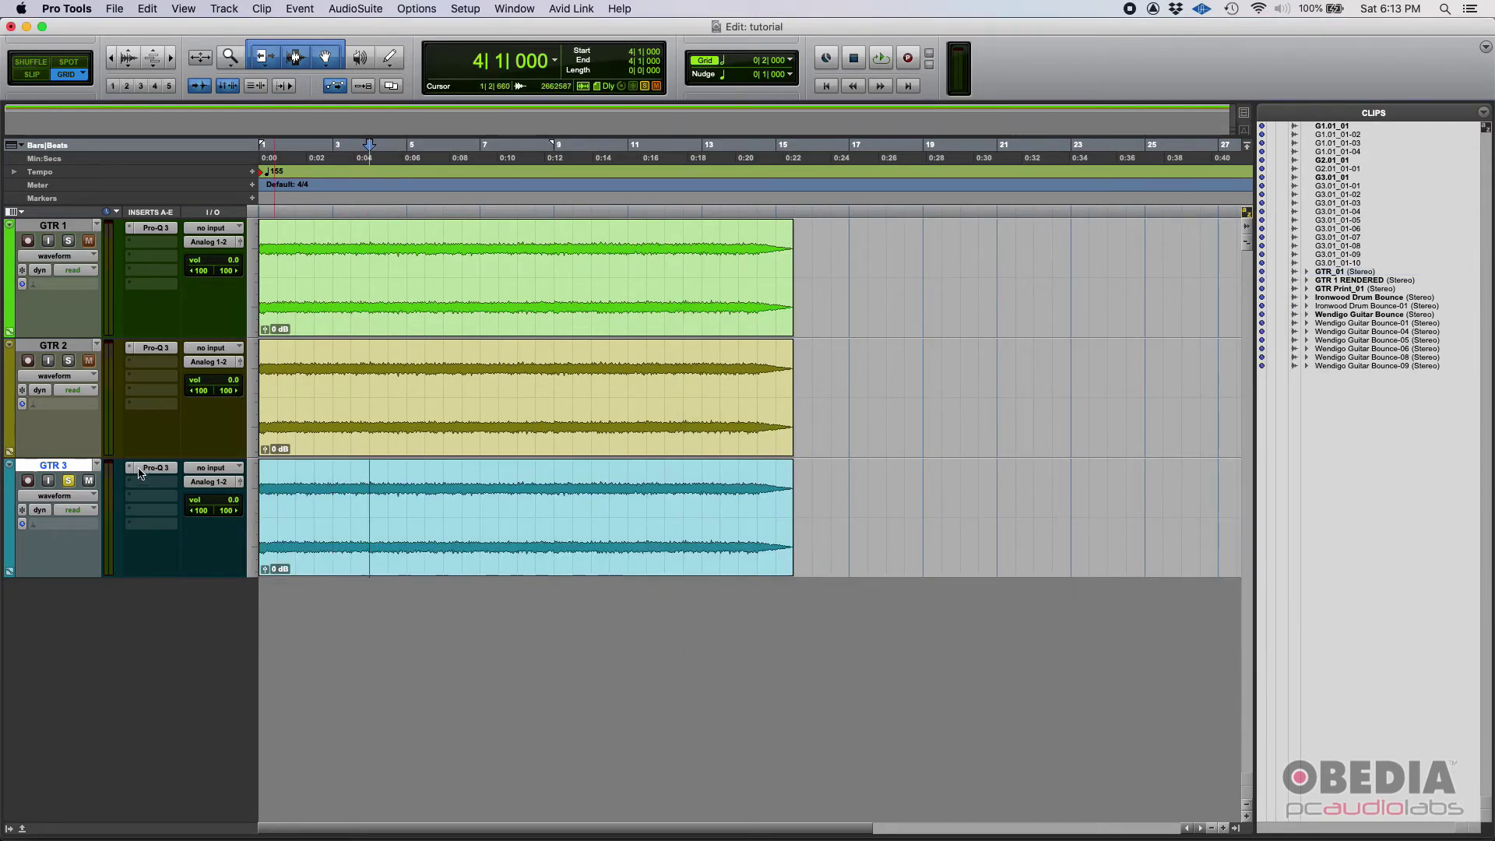
Hide the Clips list, zoom in, and deselect the clip, leaving the edit point at 6|3|000
click(1237, 827)
key(super+bracketright)
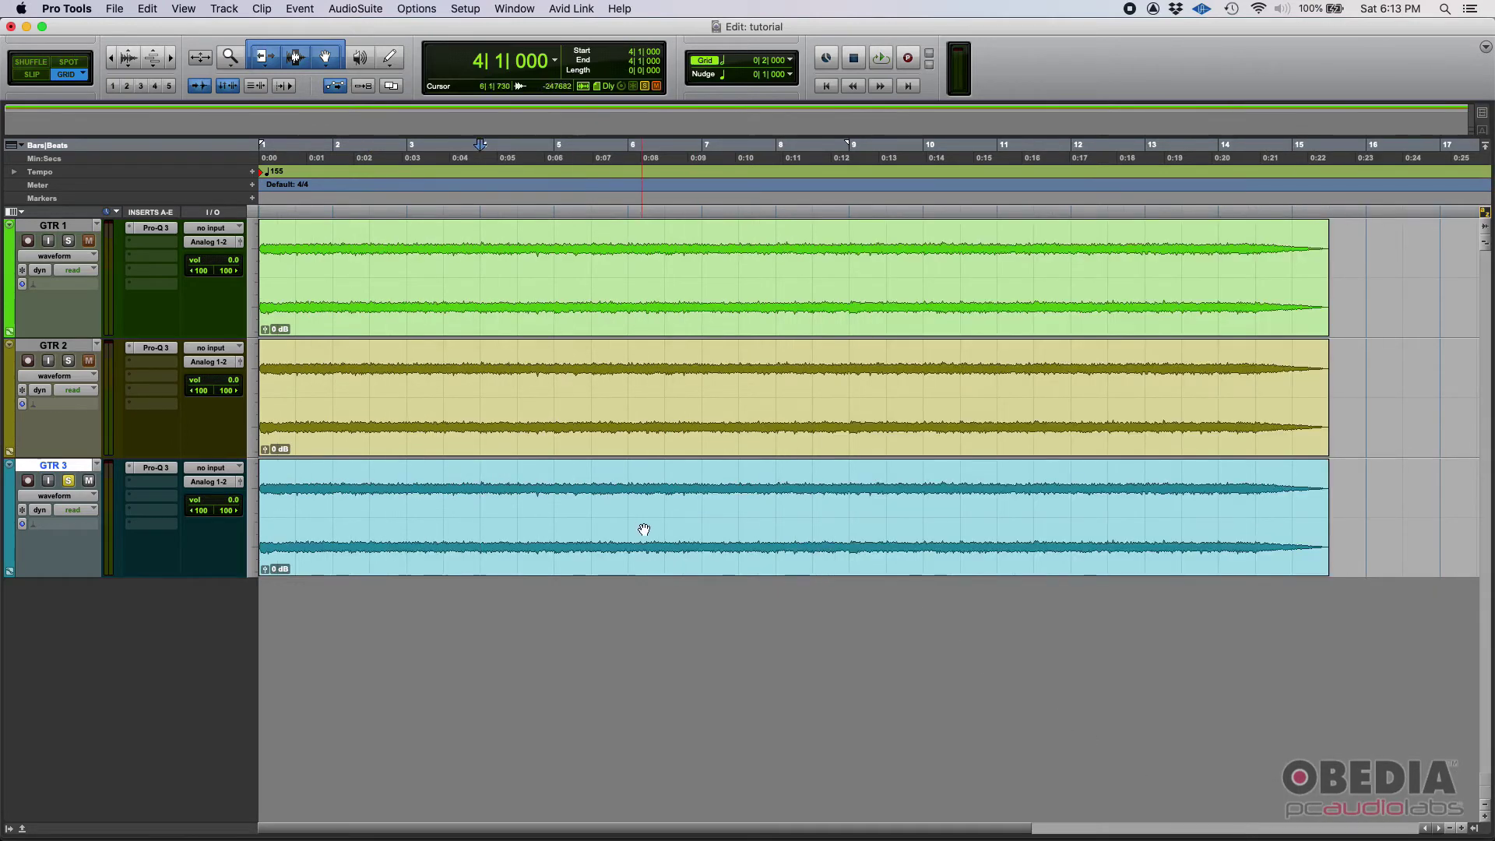
click(649, 531)
click(648, 489)
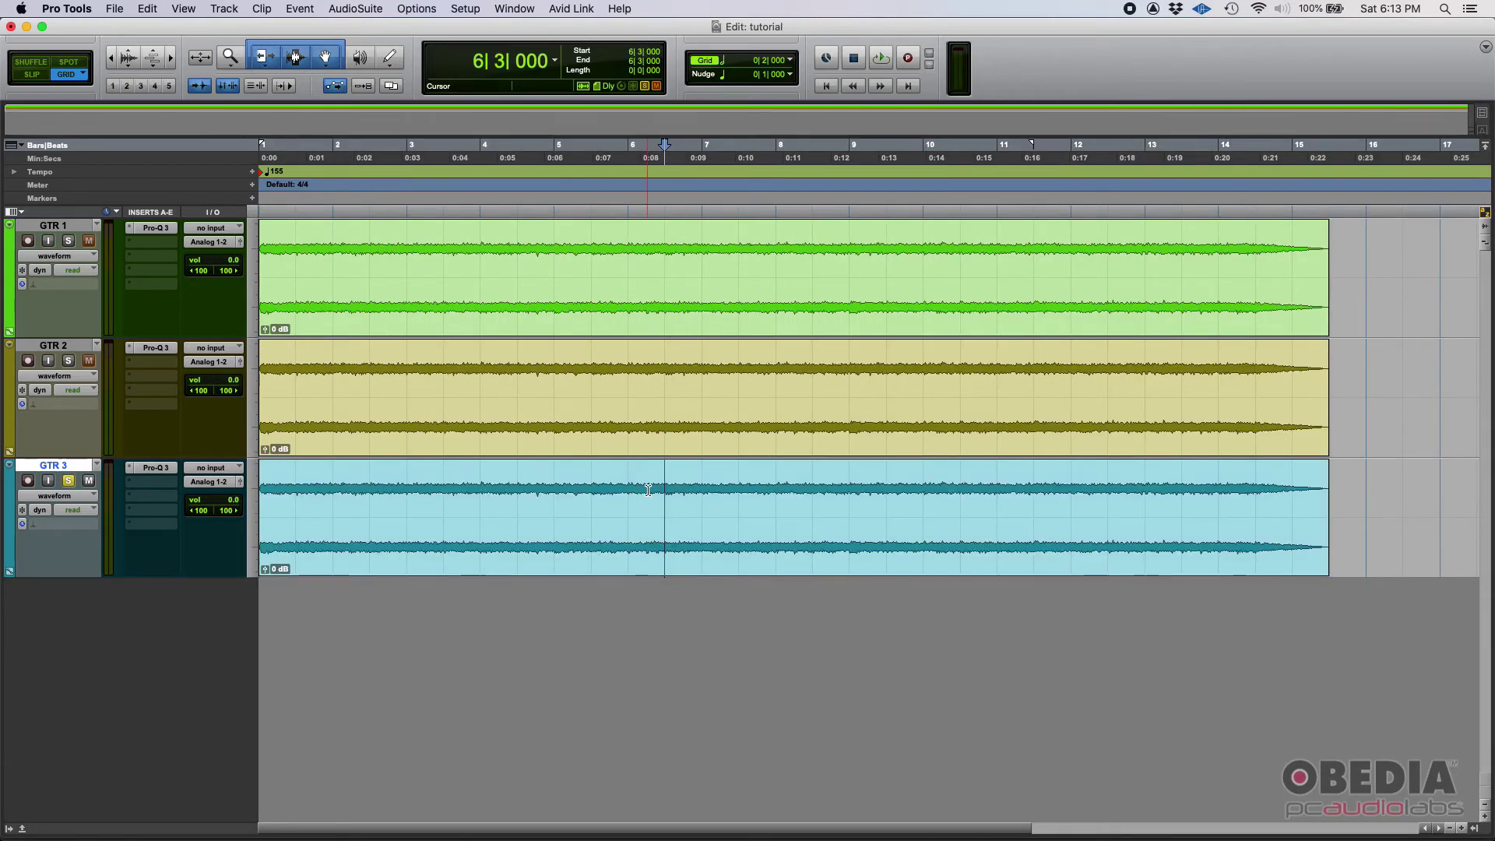